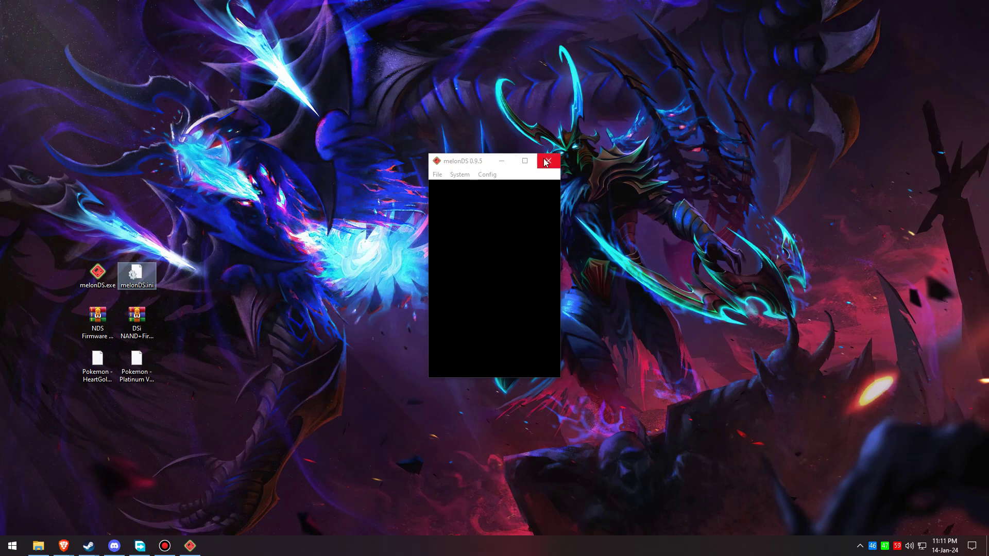
Close melonDS and create a folder named Roms on the desktop.
{"action": "left_click", "coordinate": [546, 163]}
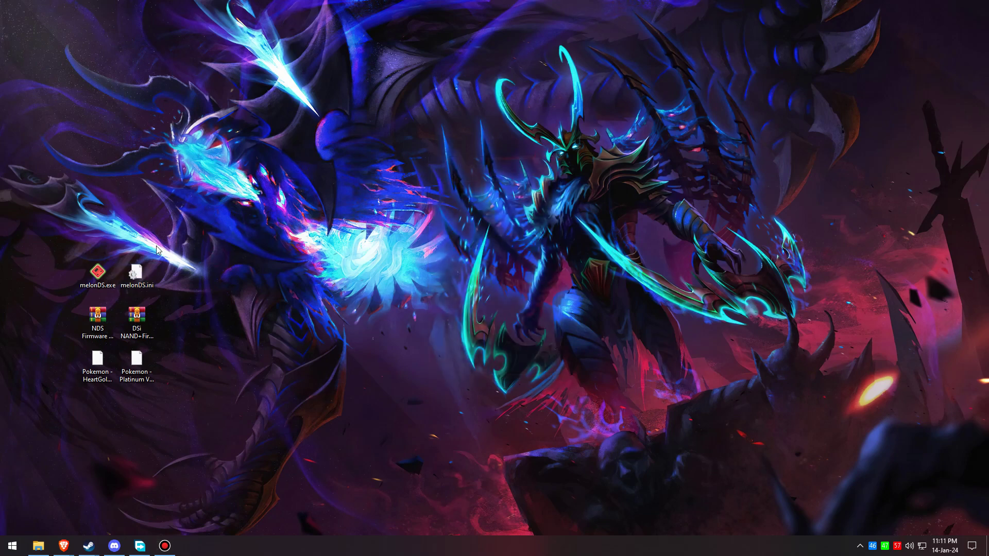
{"action": "right_click", "coordinate": [175, 265]}
{"action": "mouse_move", "coordinate": [206, 354]}
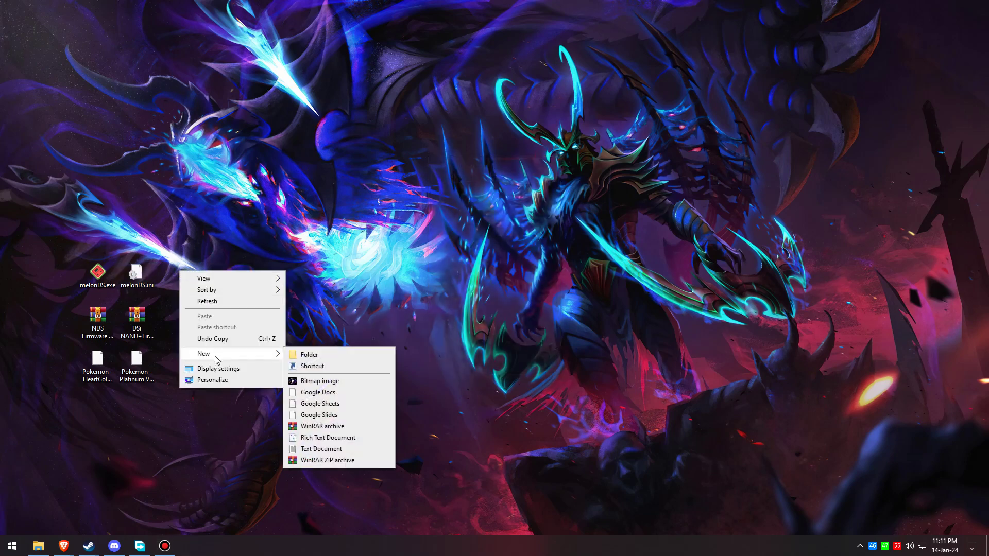
{"action": "left_click", "coordinate": [303, 356]}
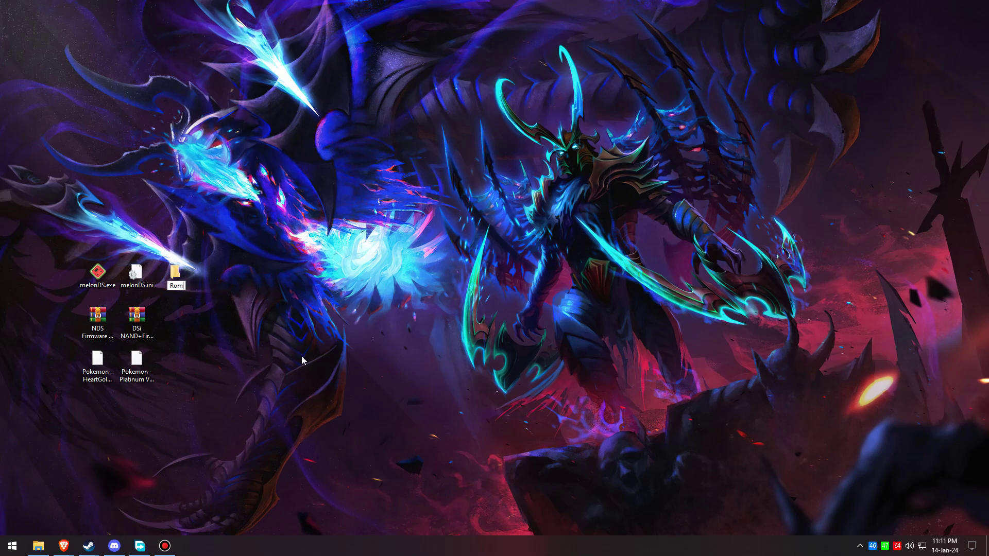
Move the Pokemon HeartGold and Pokemon Platinum .nds files from the desktop into the Roms folder, then close its window.
{"action": "left_click", "coordinate": [137, 368]}
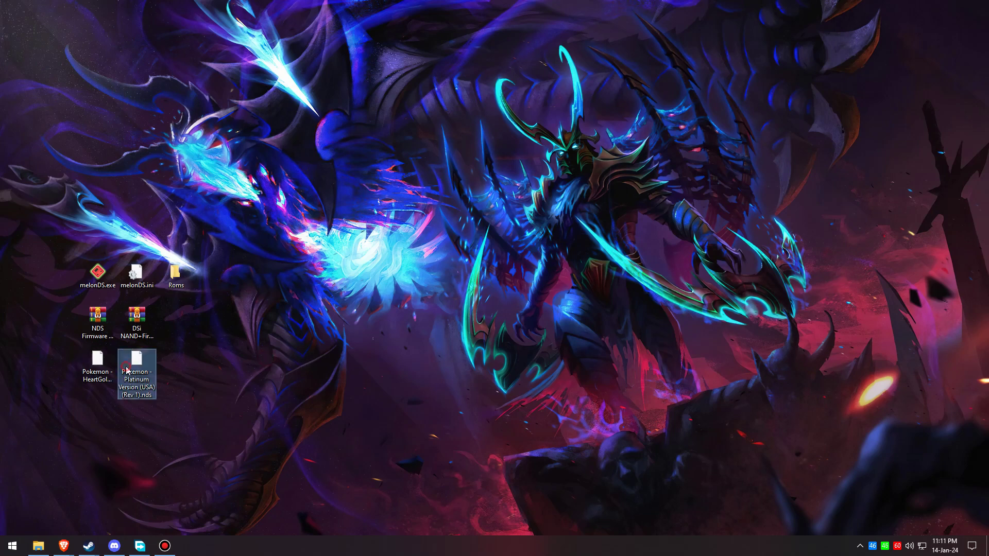
{"action": "left_click", "coordinate": [100, 380]}
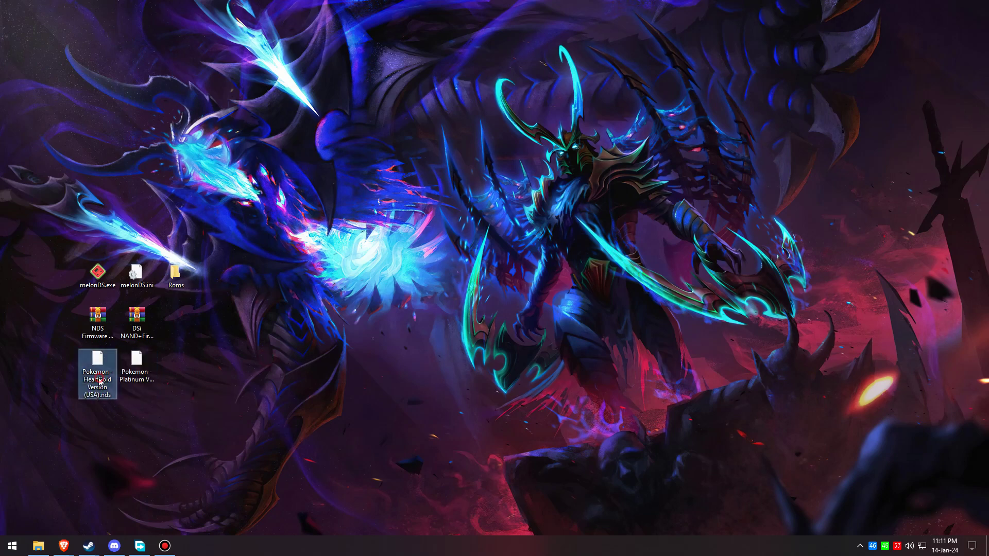
{"action": "left_click", "coordinate": [141, 380], "text": "ctrl"}
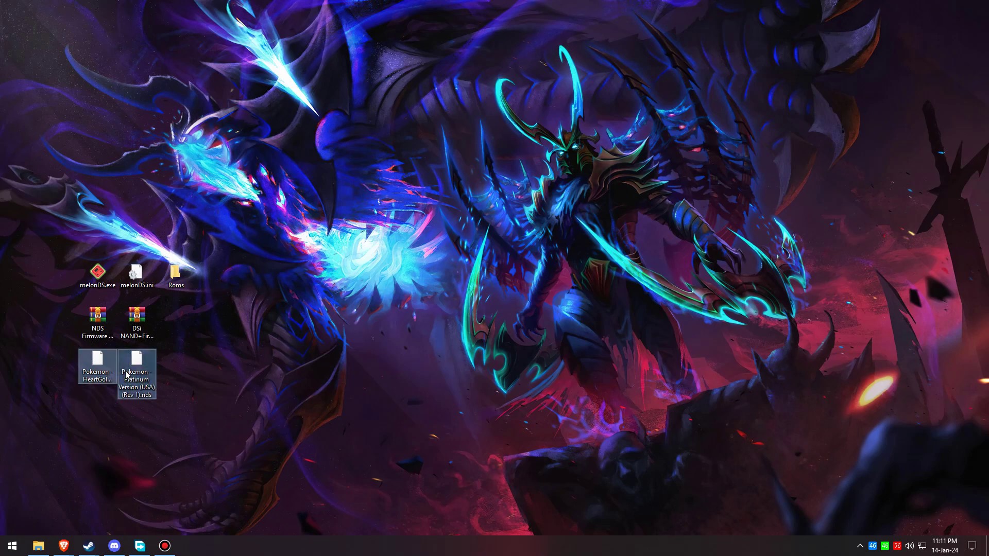
{"action": "left_click_drag", "start_coordinate": [127, 375], "coordinate": [172, 283]}
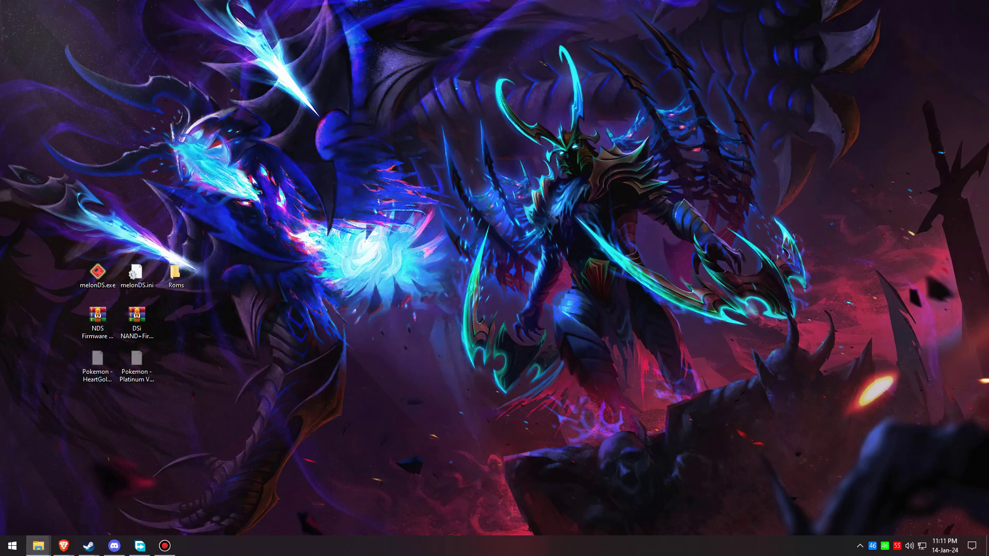
{"action": "key", "text": "Return"}
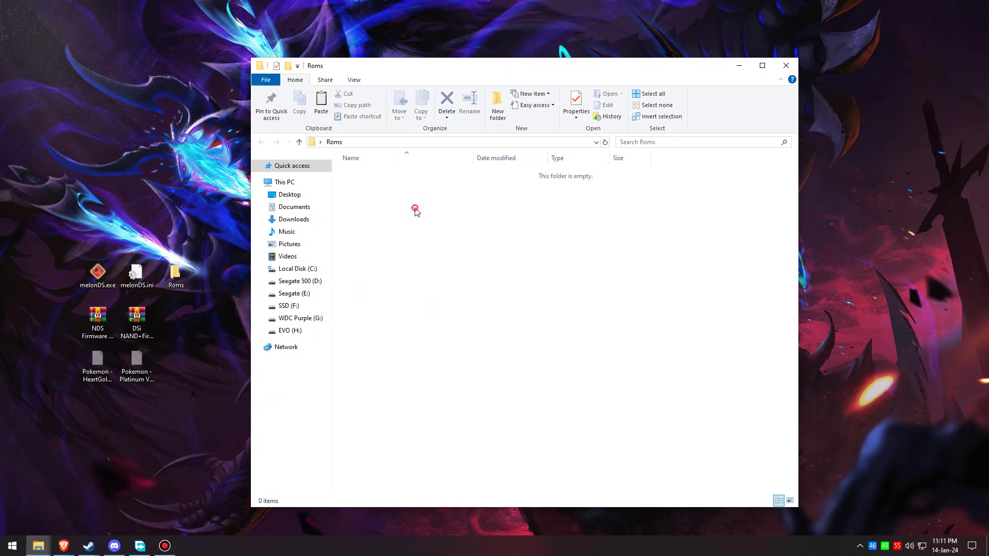
{"action": "key", "text": "ctrl+v"}
{"action": "left_click", "coordinate": [451, 229]}
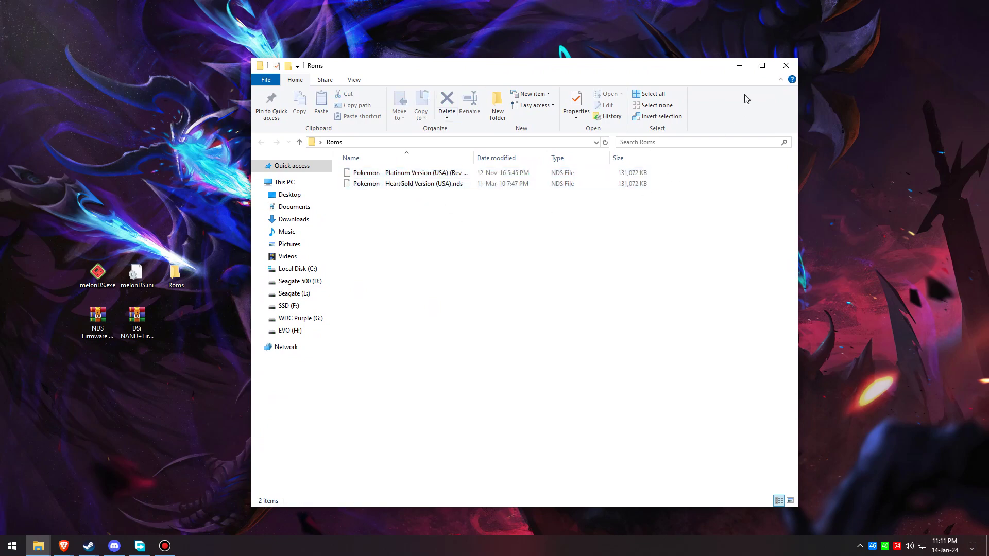
{"action": "left_click", "coordinate": [786, 65]}
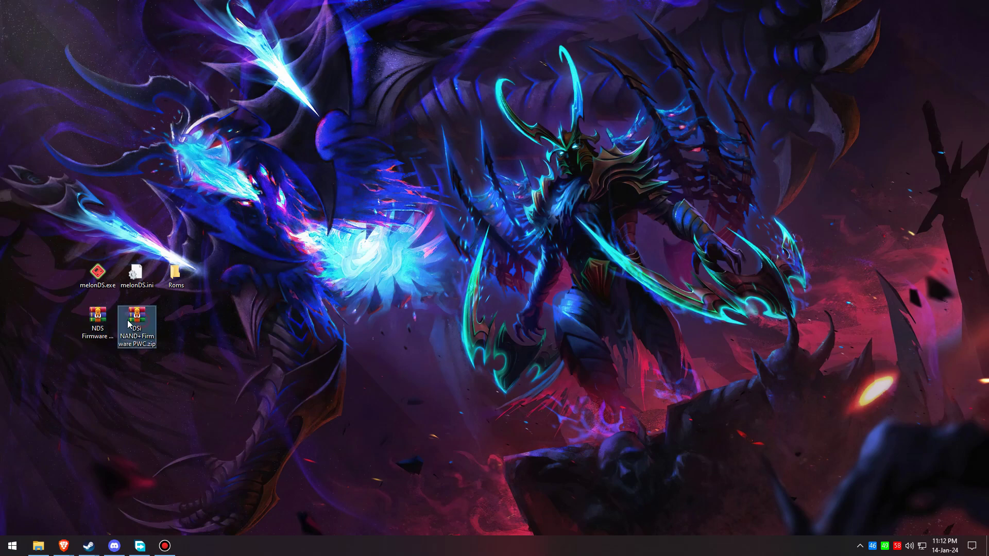
Create a second desktop folder named Firmware.
{"action": "right_click", "coordinate": [174, 314]}
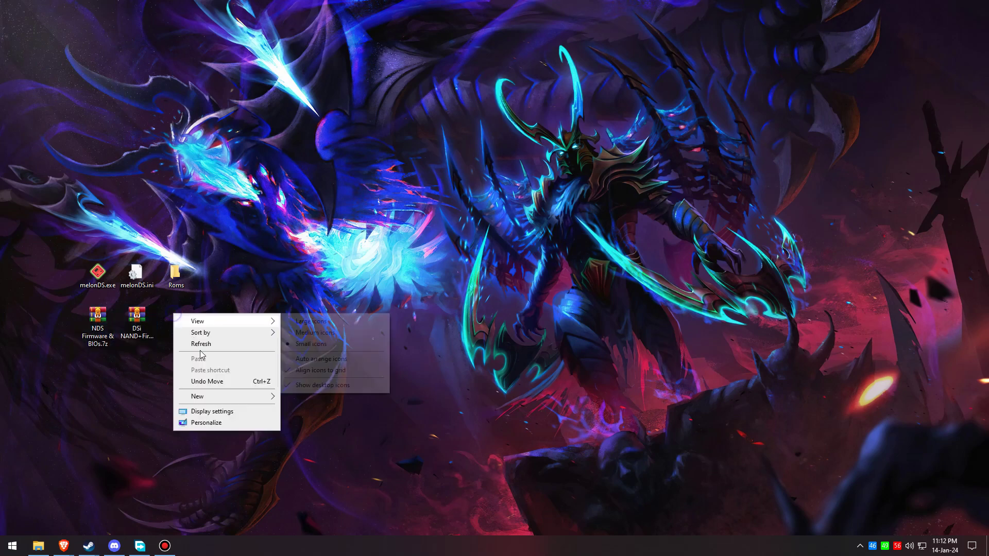
{"action": "mouse_move", "coordinate": [220, 399]}
{"action": "left_click", "coordinate": [289, 398]}
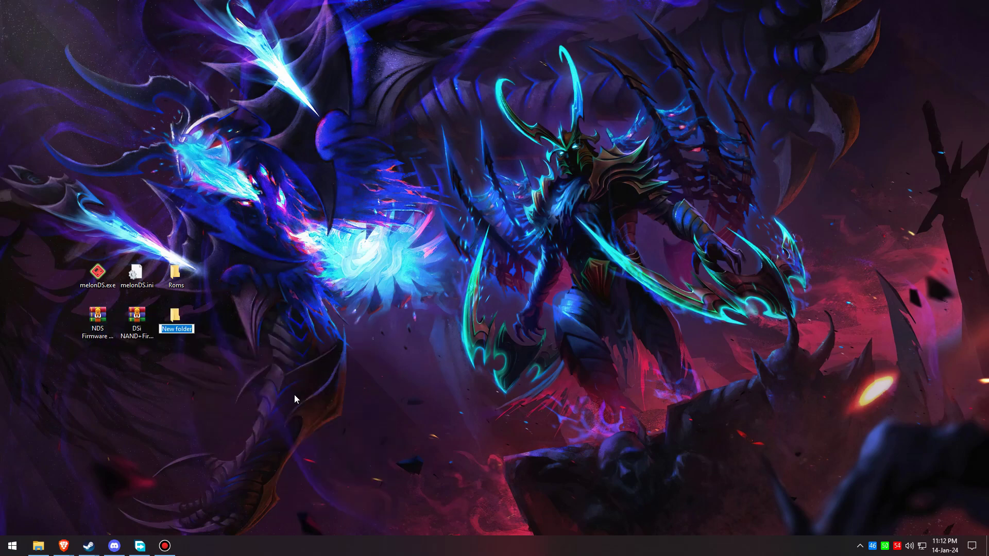
{"action": "type", "text": "Ff"}
{"action": "type", "text": "rmware"}
{"action": "key", "text": "Return"}
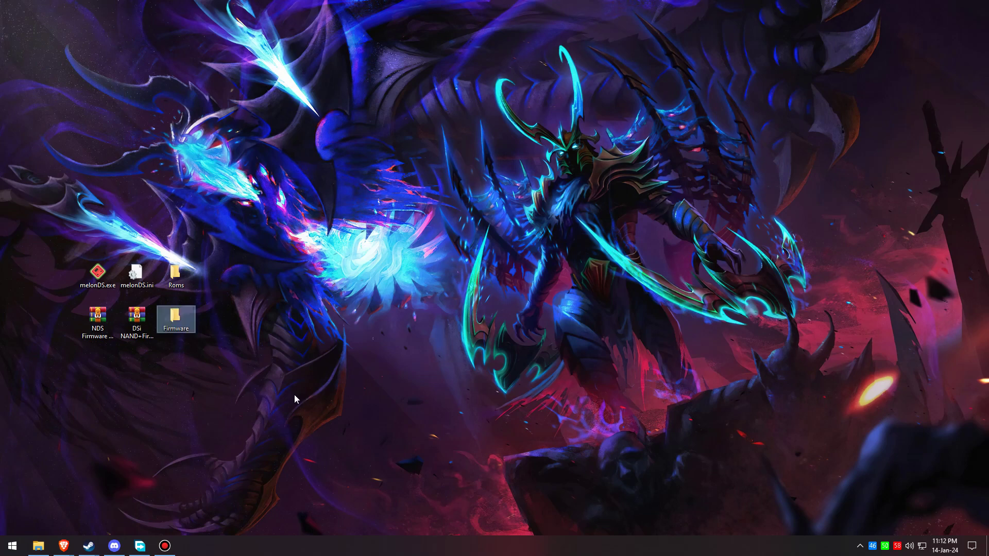
Move the NDS Firmware & BIOs.7z and DSi NAND+Firmware PWC.zip archives into the Firmware folder and open the folder.
{"action": "left_click", "coordinate": [155, 395]}
{"action": "left_click_drag", "start_coordinate": [140, 352], "coordinate": [176, 318]}
{"action": "double_click", "coordinate": [176, 317]}
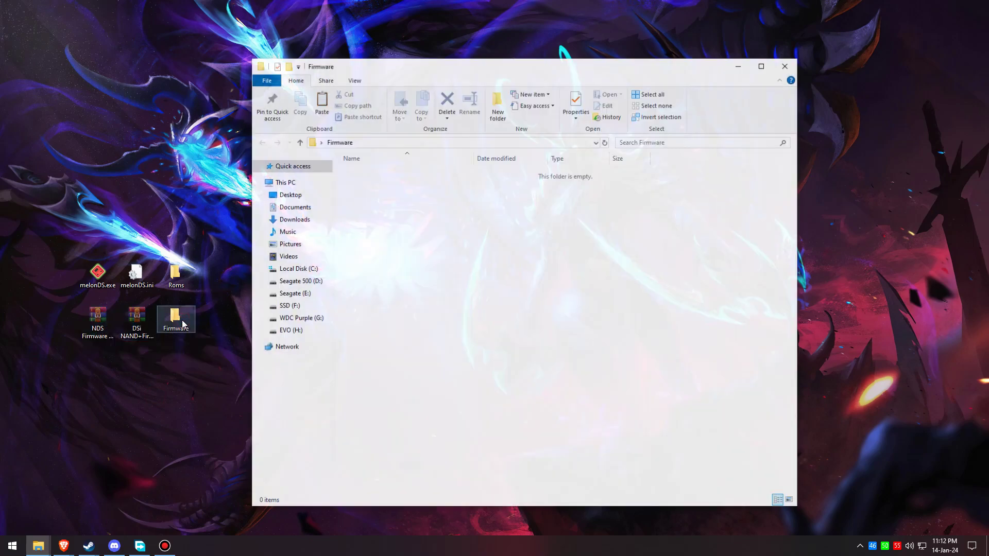
{"action": "left_click", "coordinate": [428, 290]}
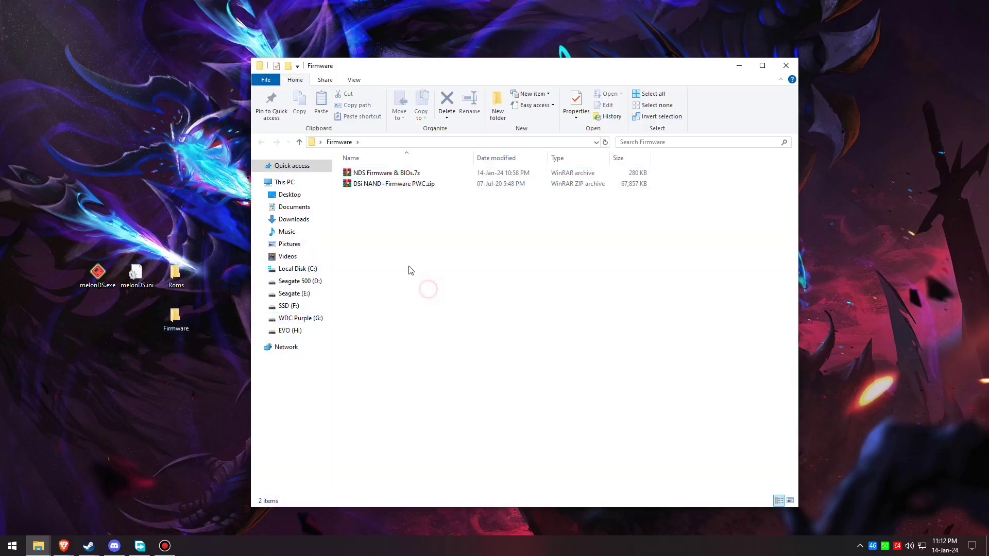
Extract NDS Firmware & BIOs.7z with WinRAR into its own subfolder, keeping the default extraction options.
{"action": "left_click", "coordinate": [387, 173]}
{"action": "right_click", "coordinate": [387, 173]}
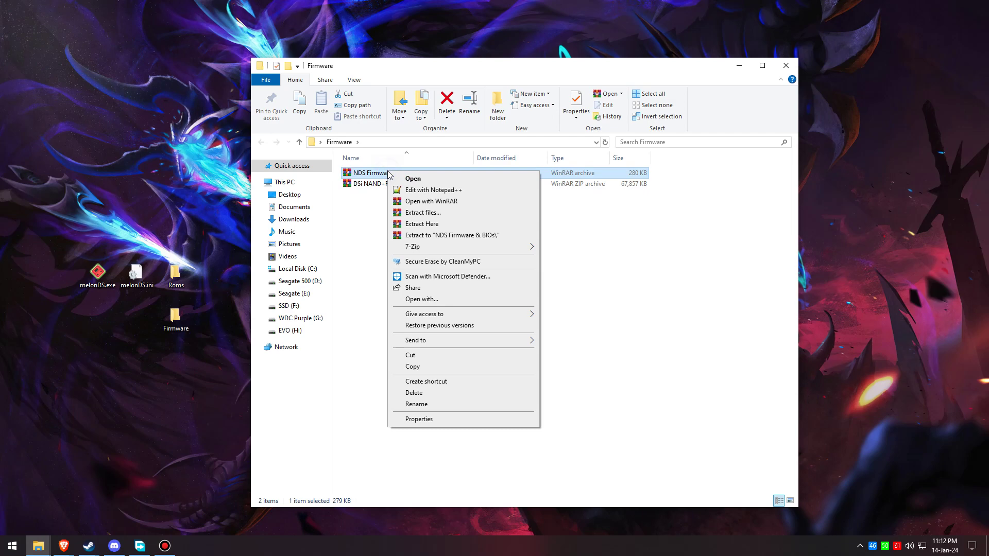
{"action": "left_click", "coordinate": [420, 213]}
{"action": "left_click", "coordinate": [524, 389]}
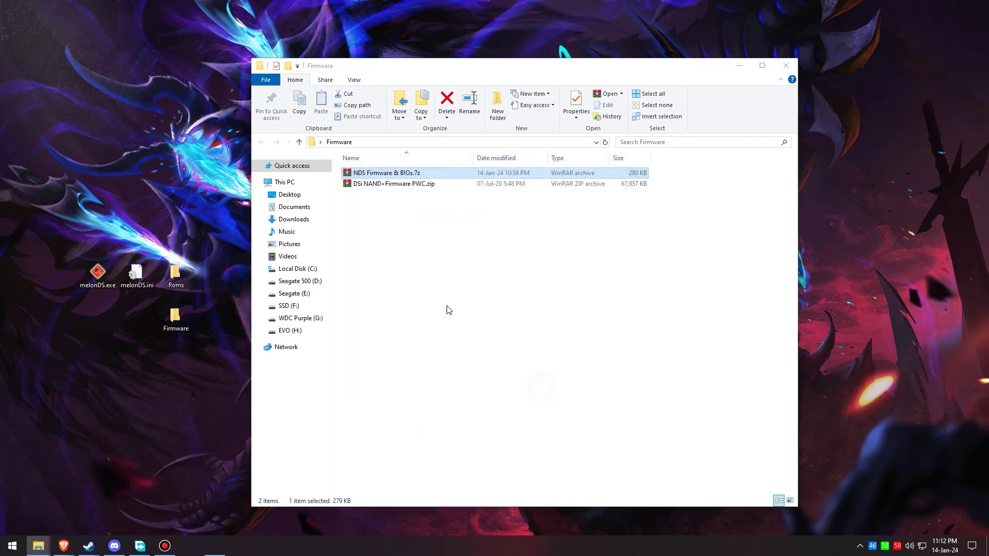
Extract DSi NAND+Firmware PWC.zip into the DSi NAND+Firmware PWC subfolder of Firmware, keeping the default options.
{"action": "left_click", "coordinate": [391, 184]}
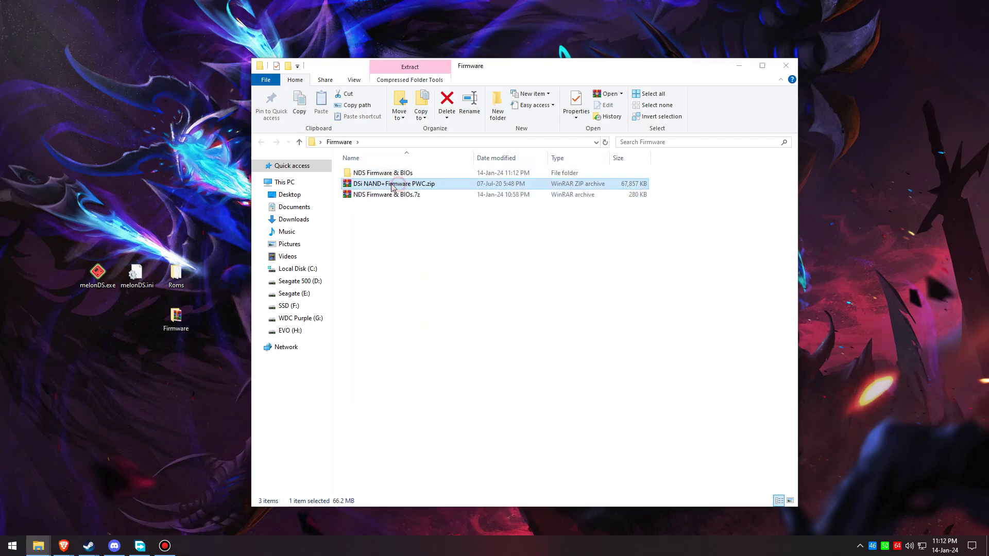
{"action": "right_click", "coordinate": [378, 184]}
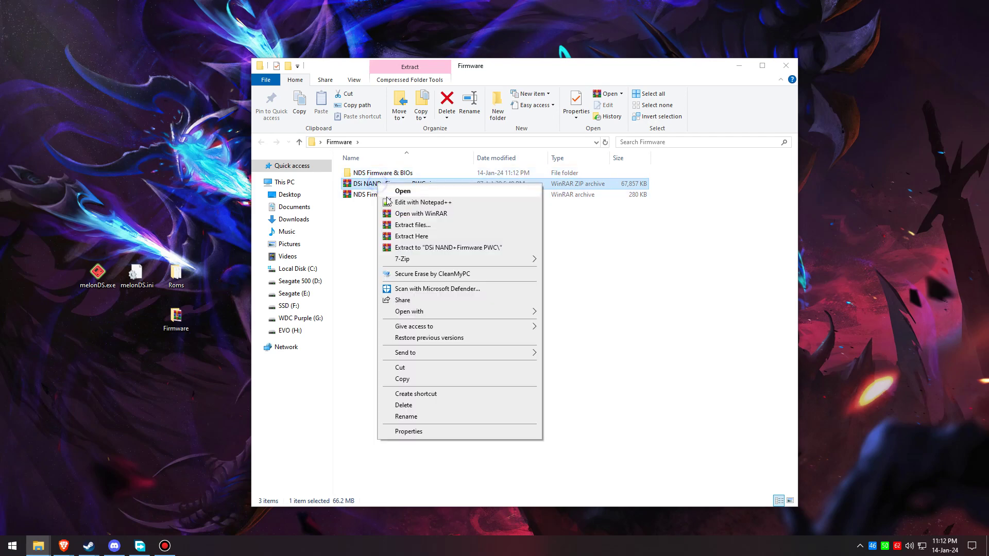
{"action": "left_click", "coordinate": [411, 225]}
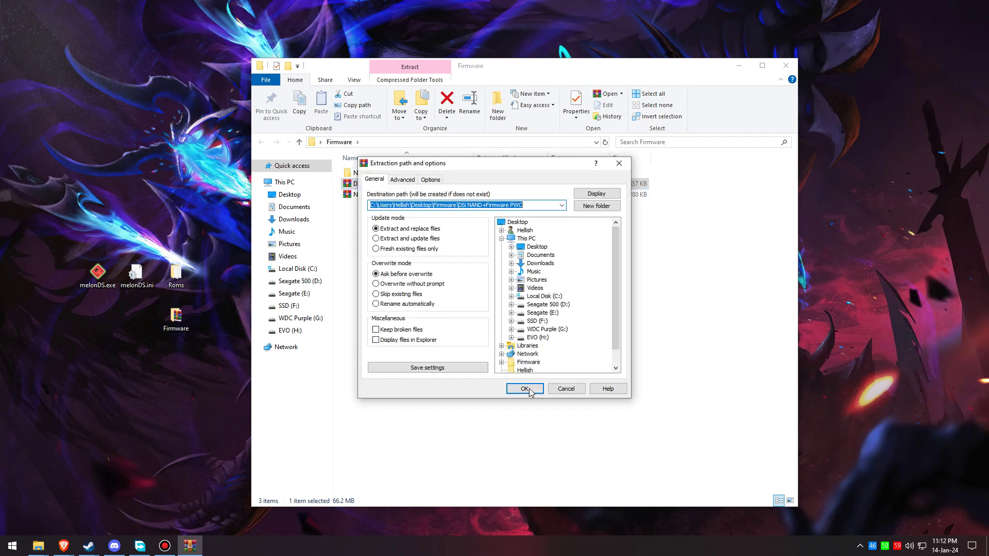
{"action": "left_click", "coordinate": [525, 388]}
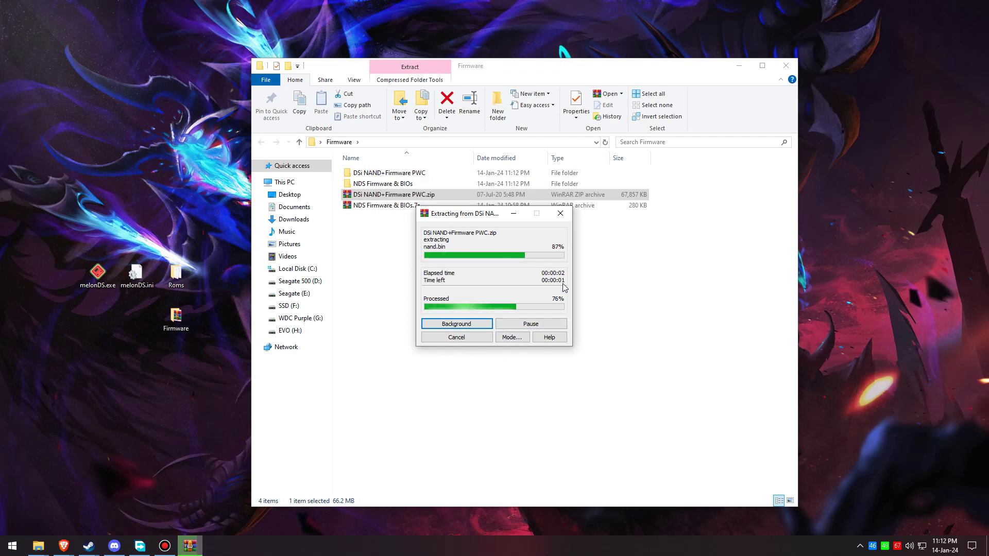
{"action": "left_click", "coordinate": [493, 269]}
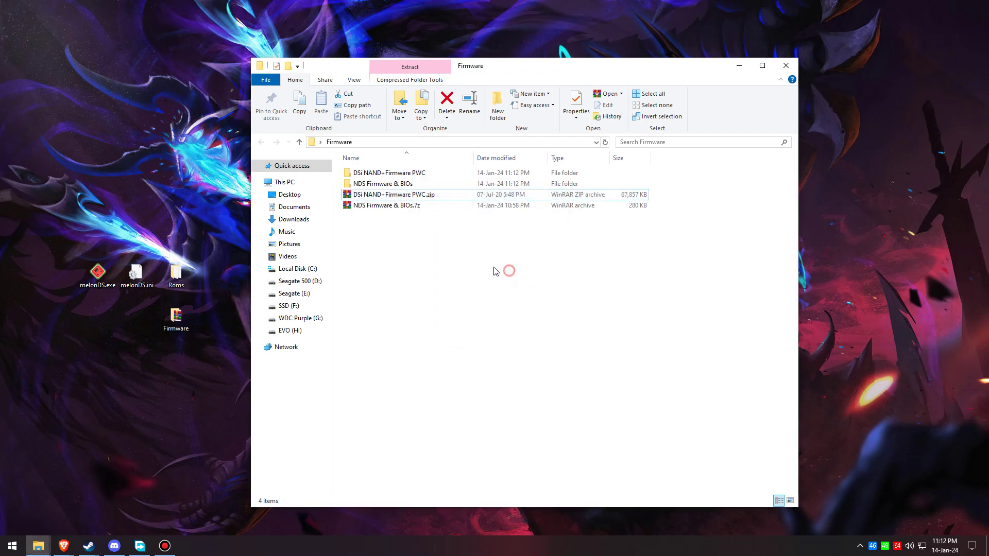
Move the Firmware folder window aside, launch melonDS, and place its window beside the folder window.
{"action": "left_click", "coordinate": [369, 175]}
{"action": "left_click", "coordinate": [381, 184]}
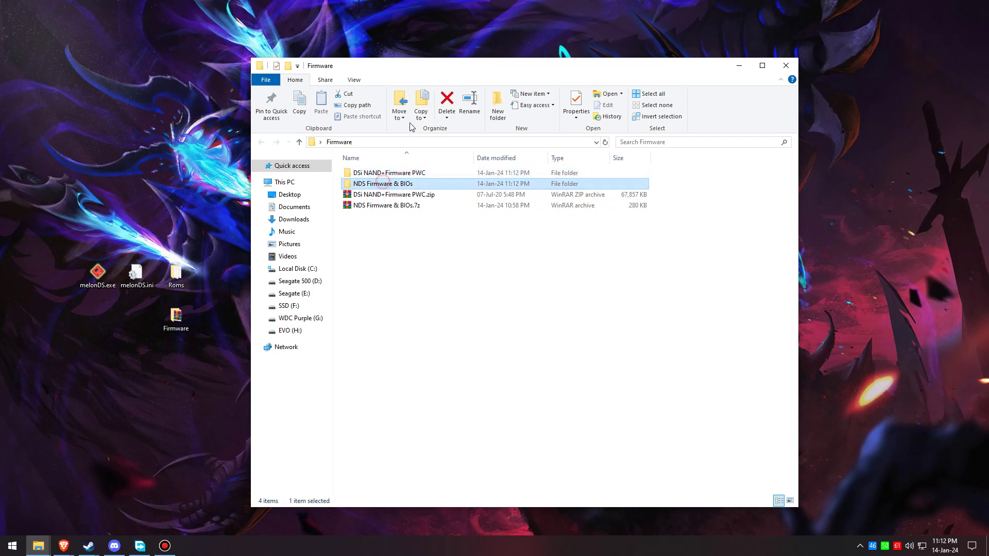
{"action": "left_click_drag", "start_coordinate": [395, 69], "coordinate": [585, 83]}
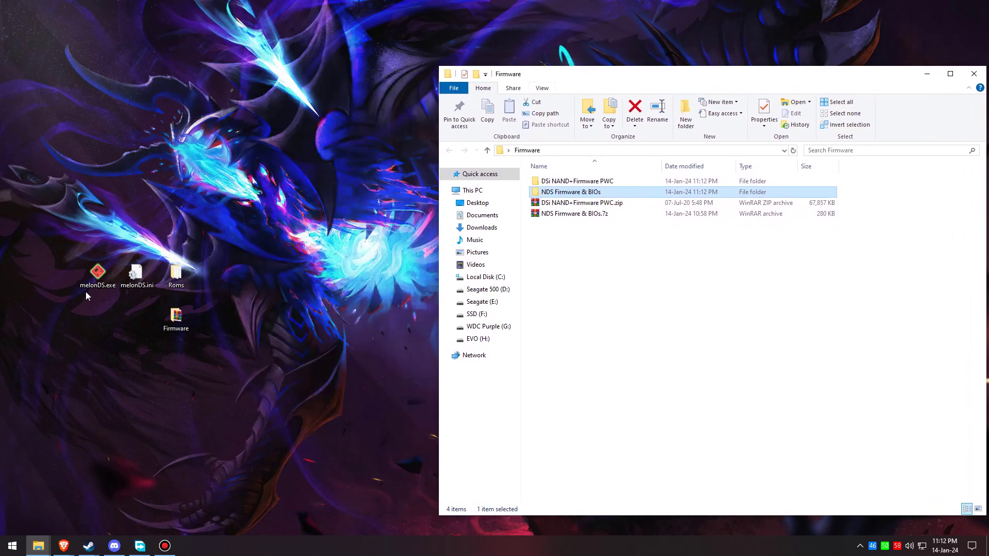
{"action": "double_click", "coordinate": [96, 275]}
{"action": "left_click_drag", "start_coordinate": [460, 156], "coordinate": [225, 144]}
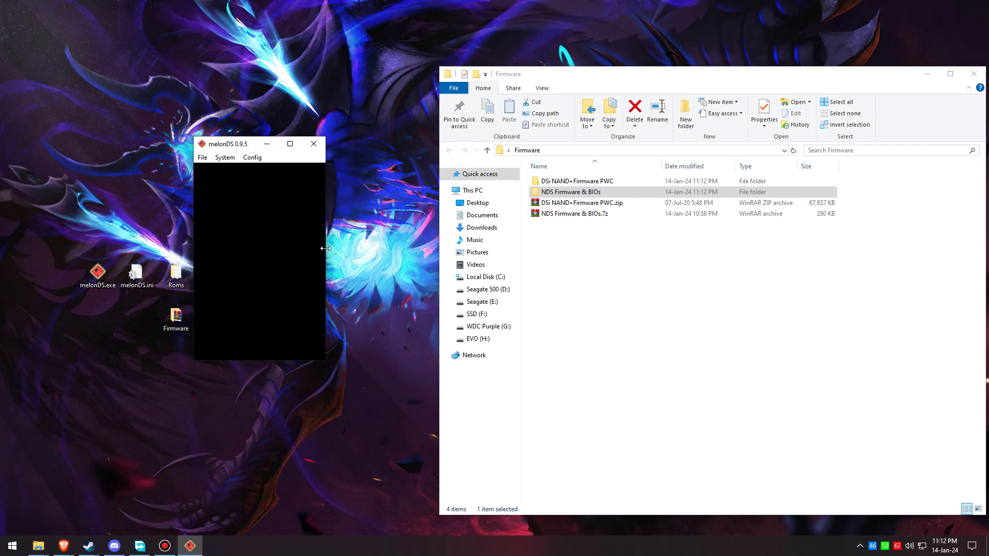
Enlarge the melonDS window in width and height to fill the space beside the Firmware folder window.
{"action": "left_click_drag", "start_coordinate": [325, 248], "coordinate": [436, 251]}
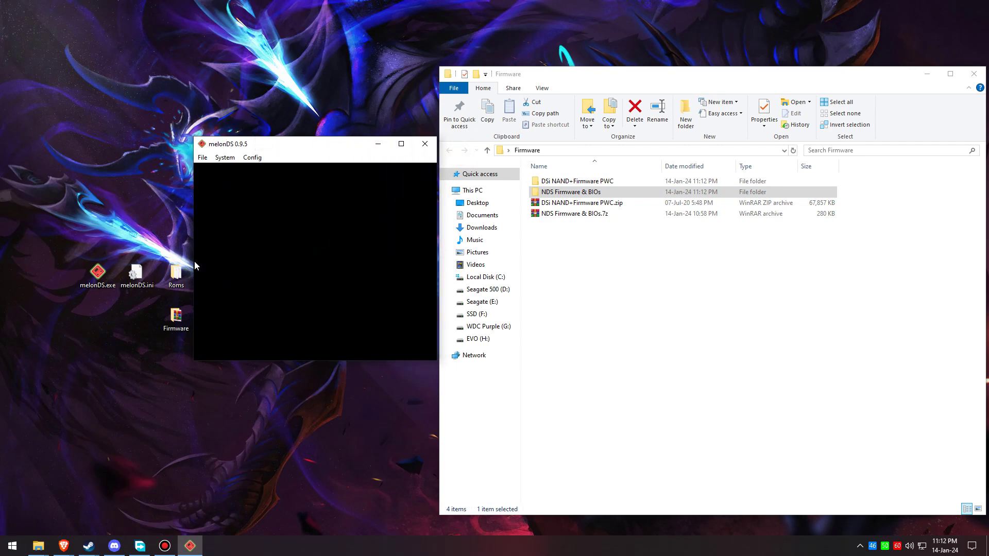
{"action": "left_click_drag", "start_coordinate": [193, 260], "coordinate": [91, 261]}
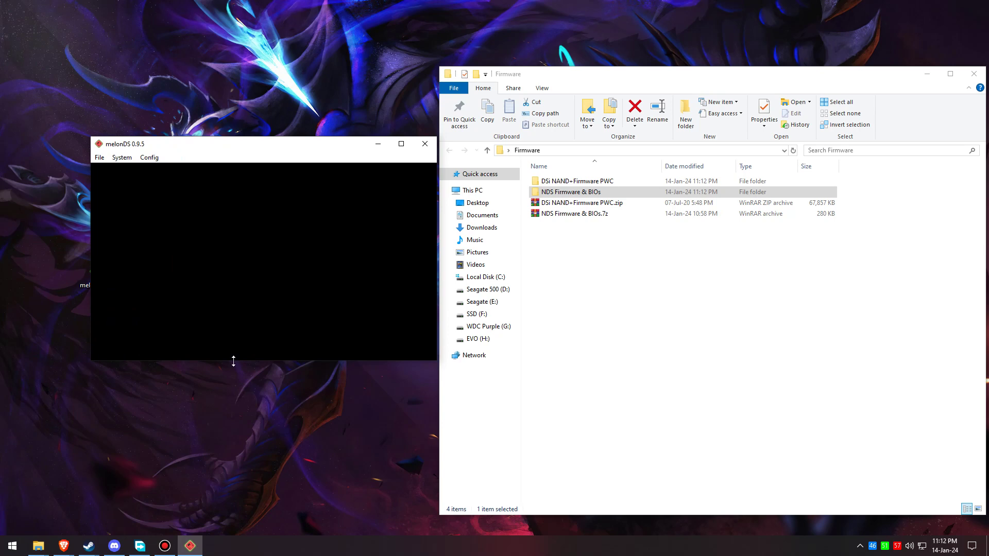
{"action": "left_click_drag", "start_coordinate": [232, 360], "coordinate": [237, 512]}
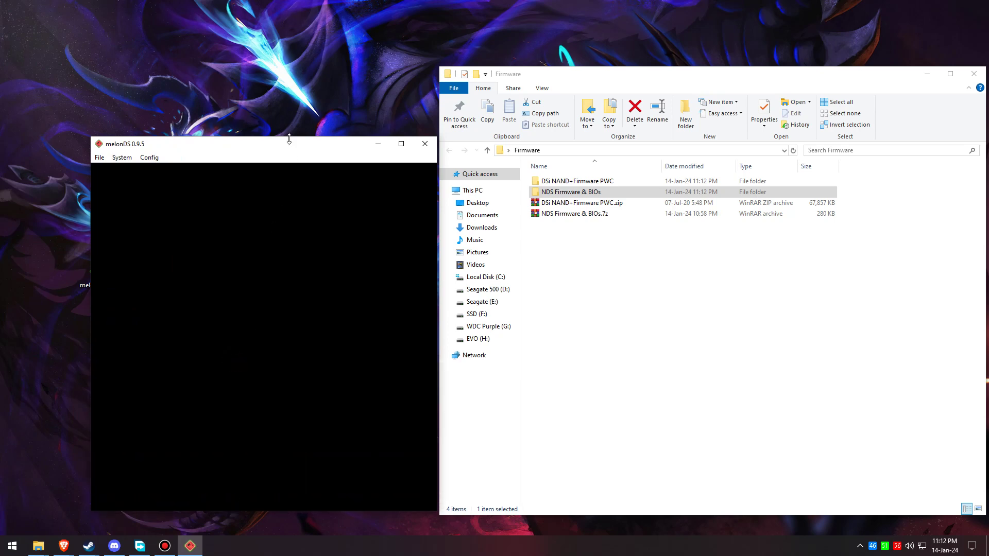
{"action": "left_click_drag", "start_coordinate": [291, 139], "coordinate": [295, 64]}
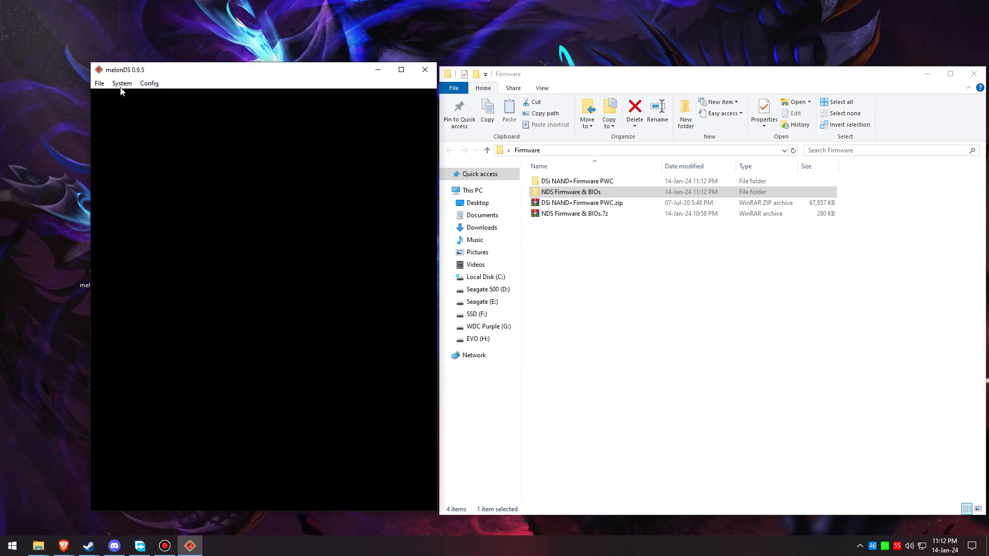
Open the melonDS emulator settings and set the console type to DSi (experimental).
{"action": "left_click", "coordinate": [148, 84]}
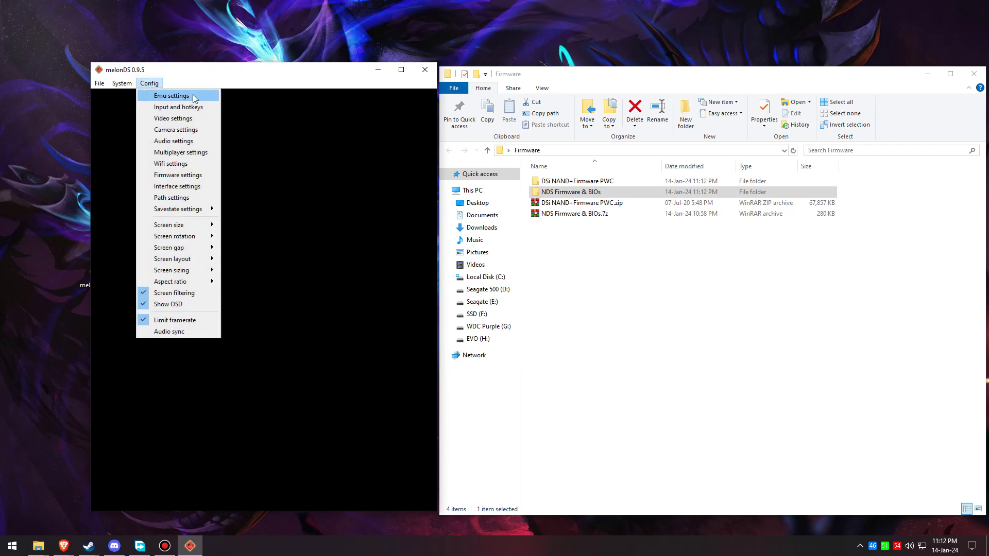
{"action": "left_click", "coordinate": [210, 97]}
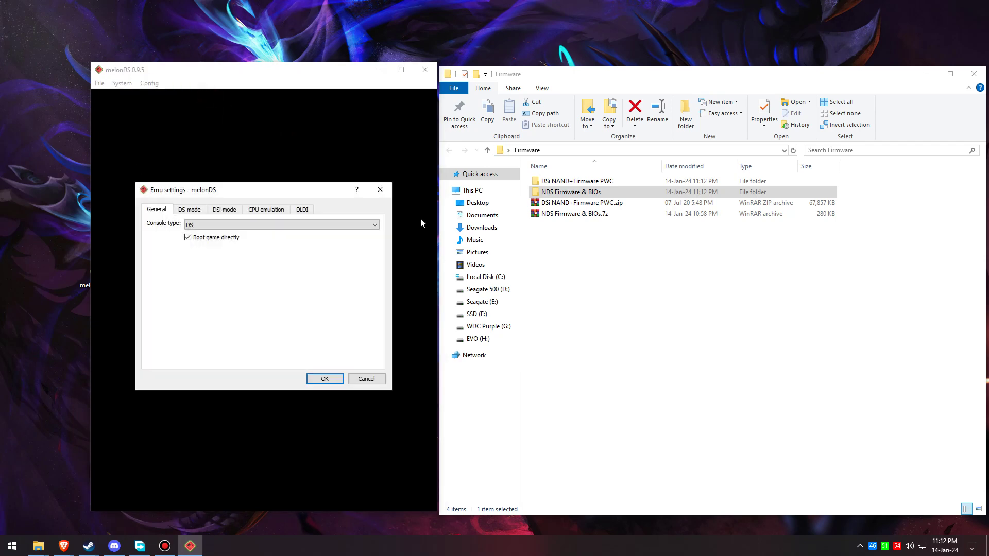
{"action": "left_click", "coordinate": [193, 237]}
{"action": "left_click", "coordinate": [206, 225]}
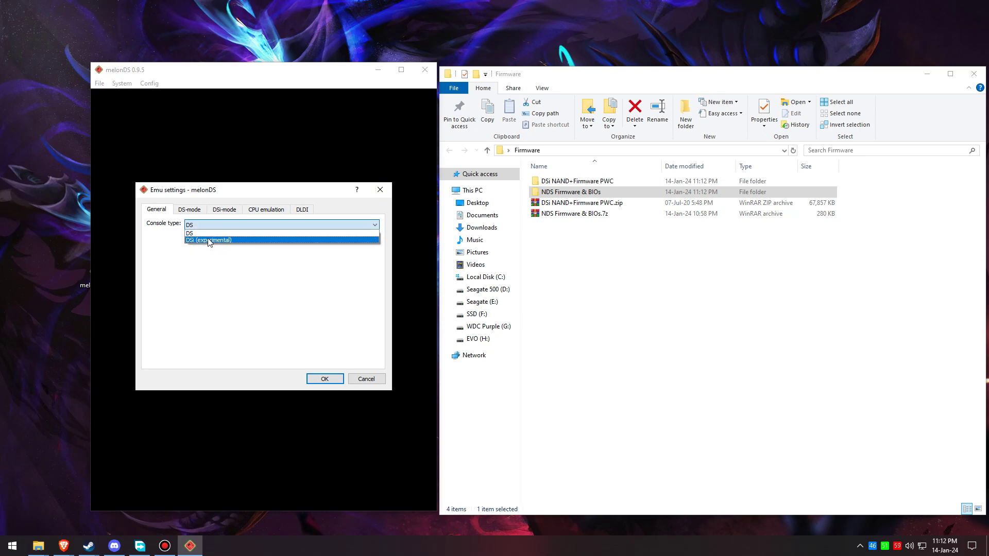
{"action": "left_click", "coordinate": [230, 240]}
Enable the use of external BIOS/firmware files in the DS-mode settings.
{"action": "left_click", "coordinate": [226, 210]}
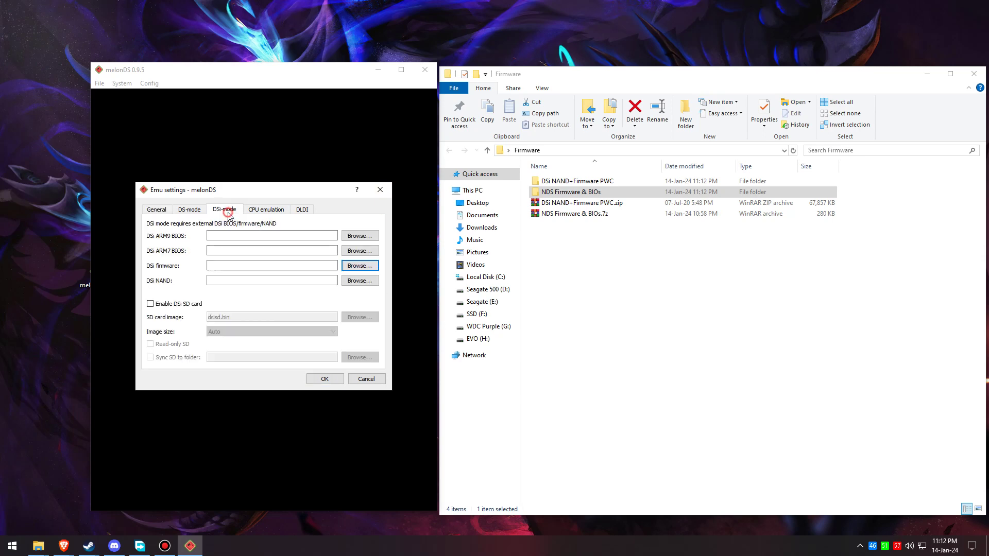
{"action": "left_click", "coordinate": [187, 211]}
{"action": "left_click", "coordinate": [150, 224]}
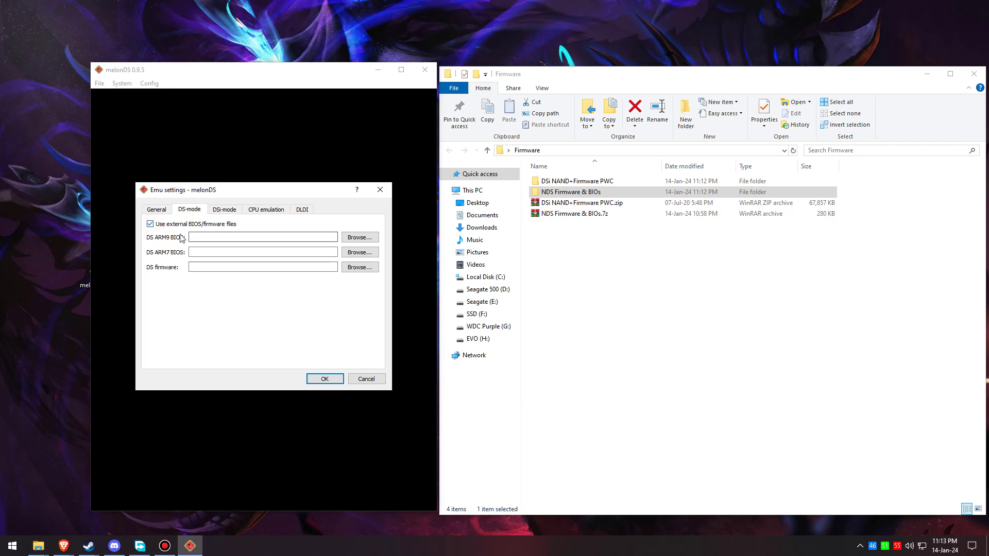
Set the DS ARM9 BIOS to bios9.bin from the NDS Bios & Firmware folder inside Firmware/NDS Firmware & BIOs on the Desktop.
{"action": "left_click", "coordinate": [349, 237]}
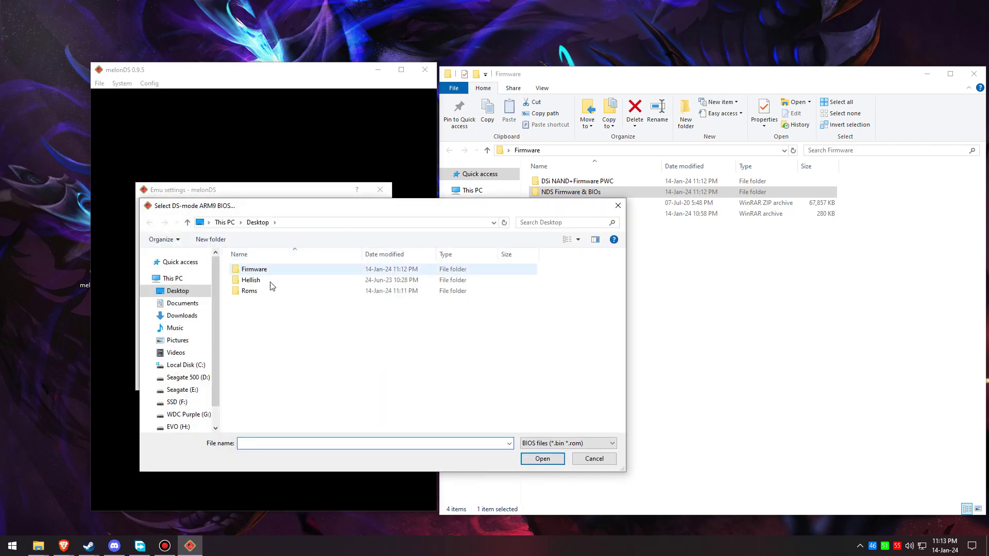
{"action": "left_click_drag", "start_coordinate": [313, 210], "coordinate": [623, 240]}
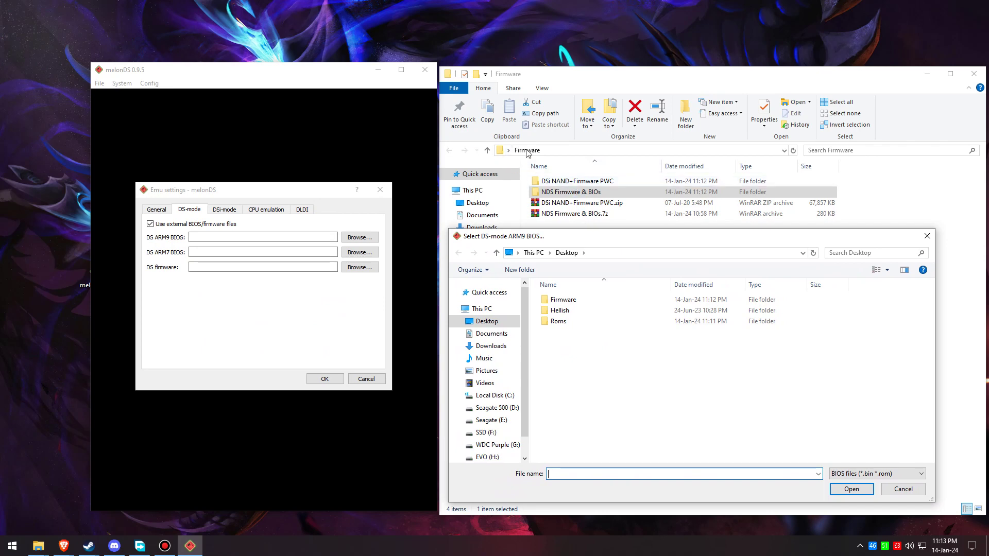
{"action": "left_click", "coordinate": [570, 302]}
{"action": "double_click", "coordinate": [569, 301]}
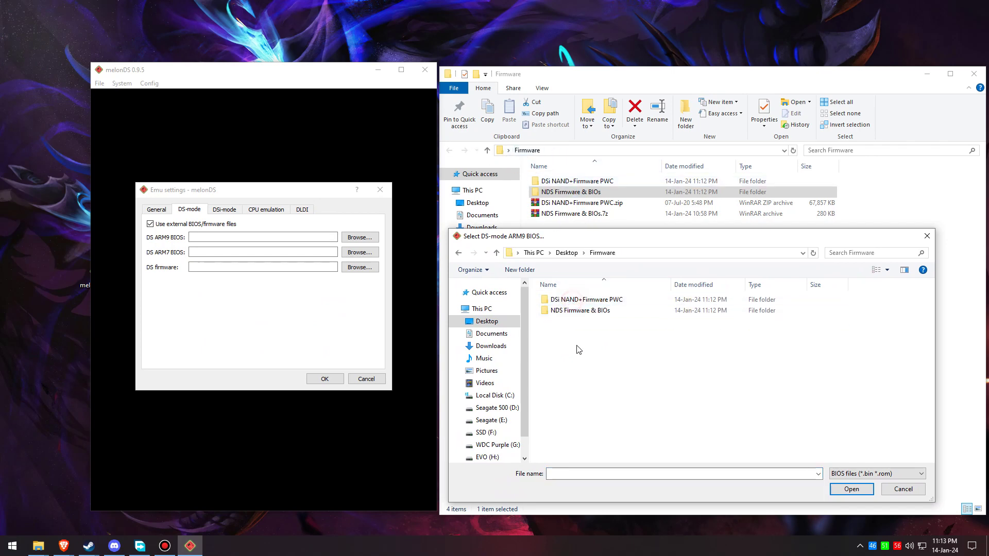
{"action": "left_click", "coordinate": [194, 213]}
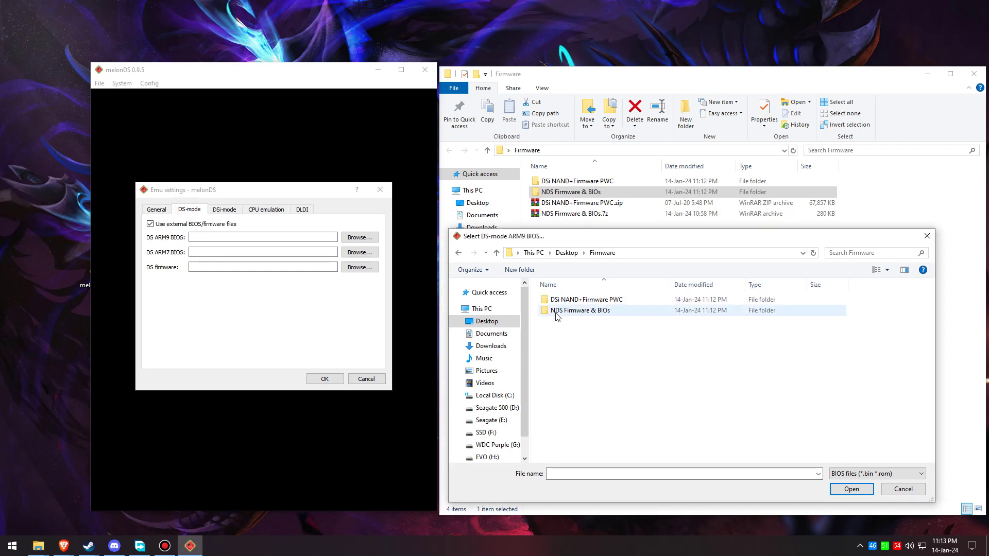
{"action": "double_click", "coordinate": [574, 312]}
{"action": "double_click", "coordinate": [577, 300]}
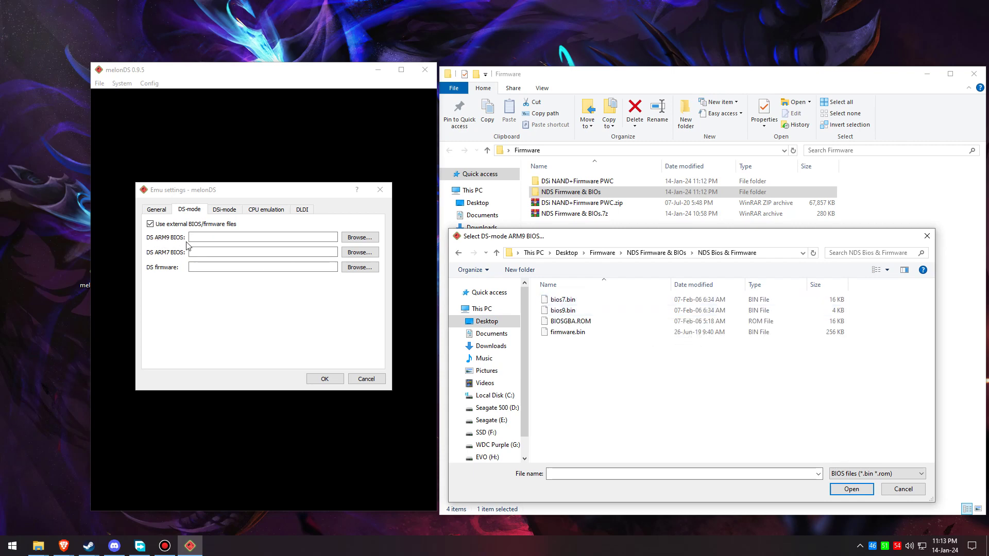
{"action": "left_click", "coordinate": [571, 311]}
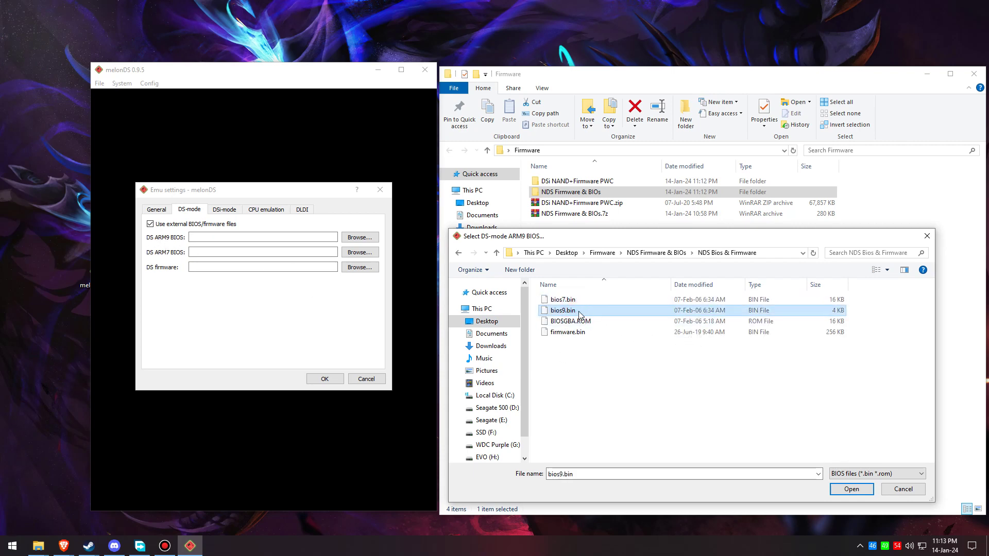
{"action": "double_click", "coordinate": [579, 312]}
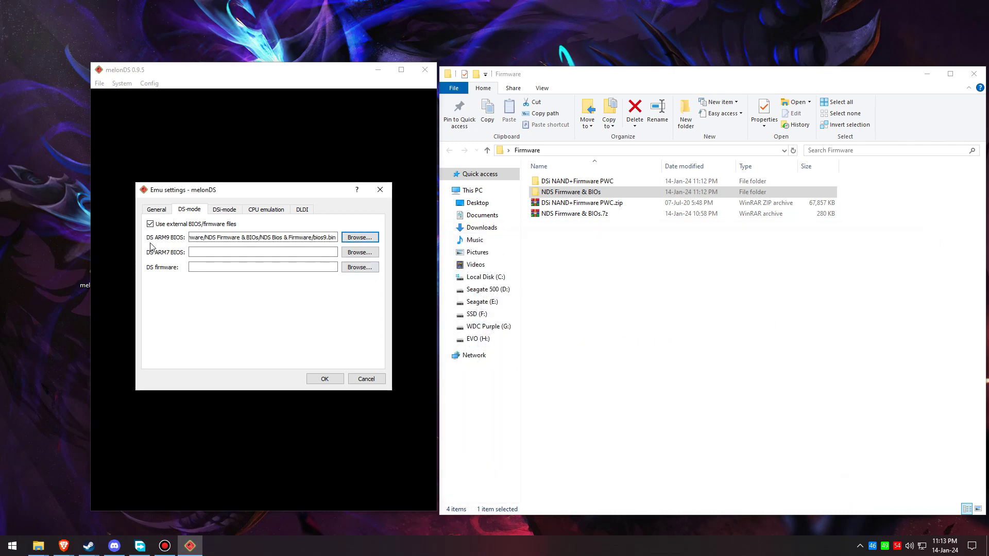
Set the DS ARM7 BIOS to bios7.bin from the NDS Bios & Firmware folder.
{"action": "left_click", "coordinate": [359, 252]}
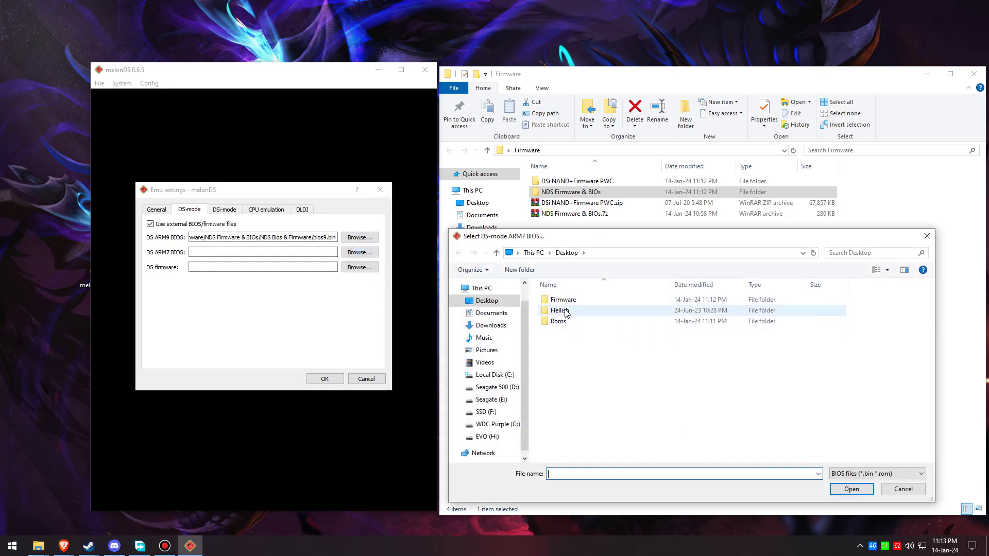
{"action": "double_click", "coordinate": [566, 312]}
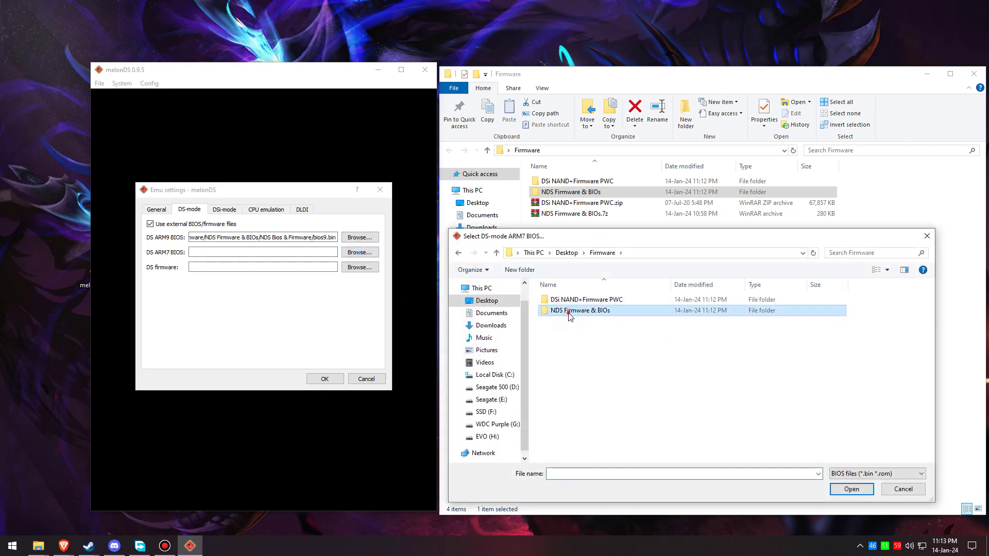
{"action": "double_click", "coordinate": [567, 301]}
{"action": "left_click", "coordinate": [570, 304]}
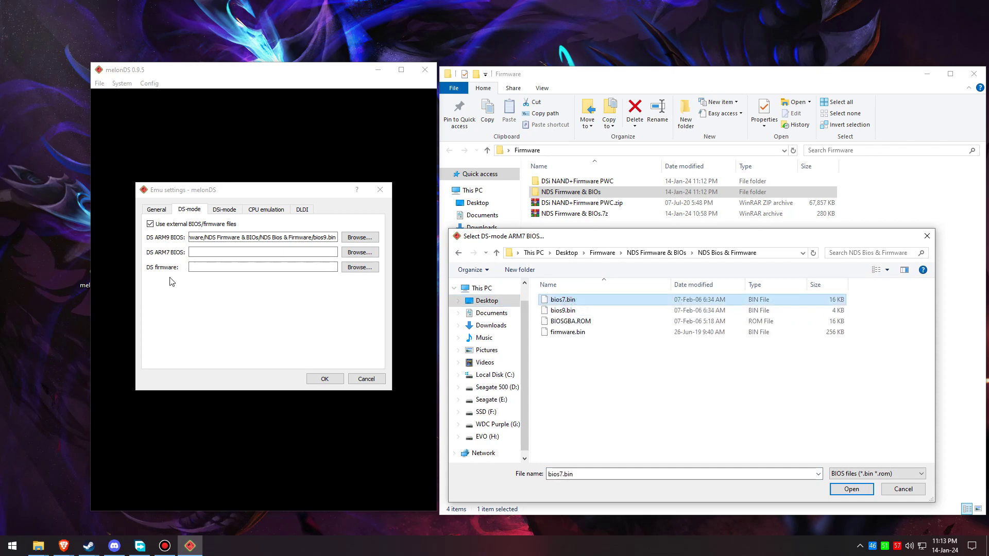
{"action": "left_click", "coordinate": [178, 257]}
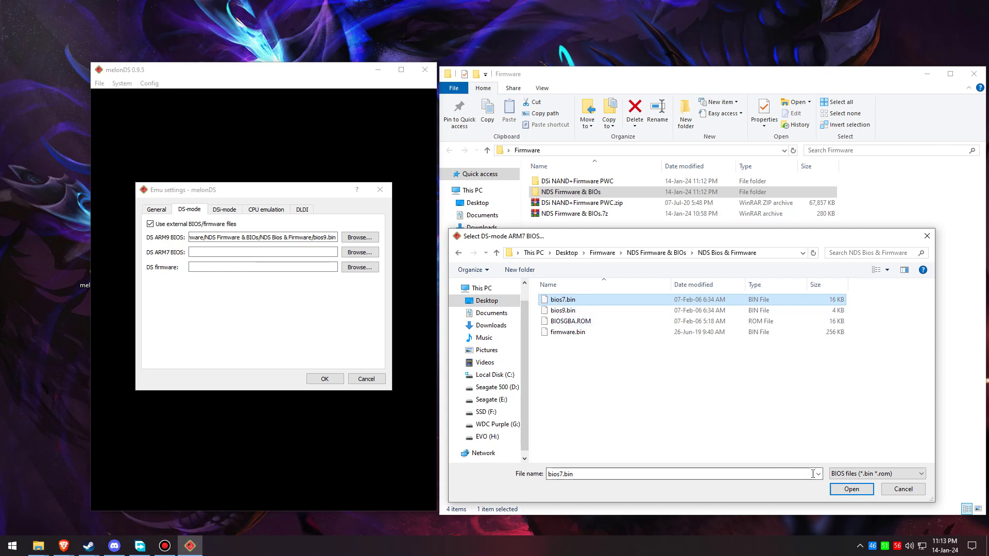
{"action": "left_click", "coordinate": [852, 489]}
Set the DS firmware to firmware.bin from the NDS Bios & Firmware folder.
{"action": "left_click", "coordinate": [367, 271]}
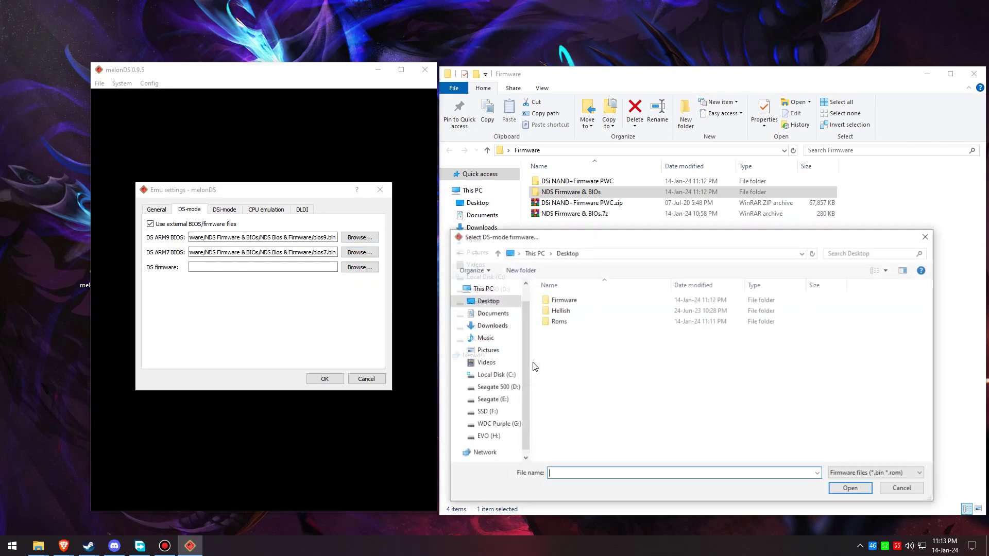
{"action": "double_click", "coordinate": [567, 300]}
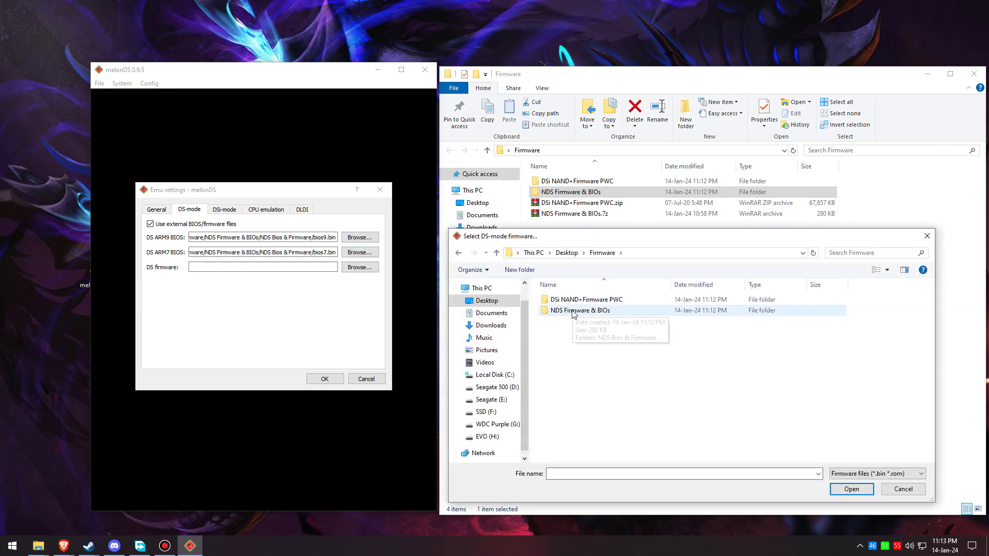
{"action": "double_click", "coordinate": [573, 310]}
{"action": "double_click", "coordinate": [579, 300]}
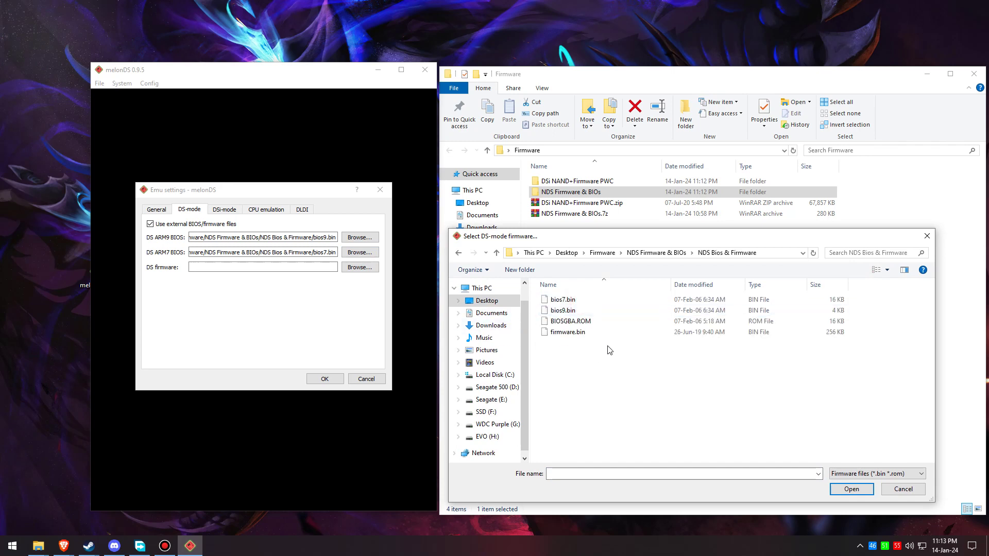
{"action": "left_click", "coordinate": [566, 333]}
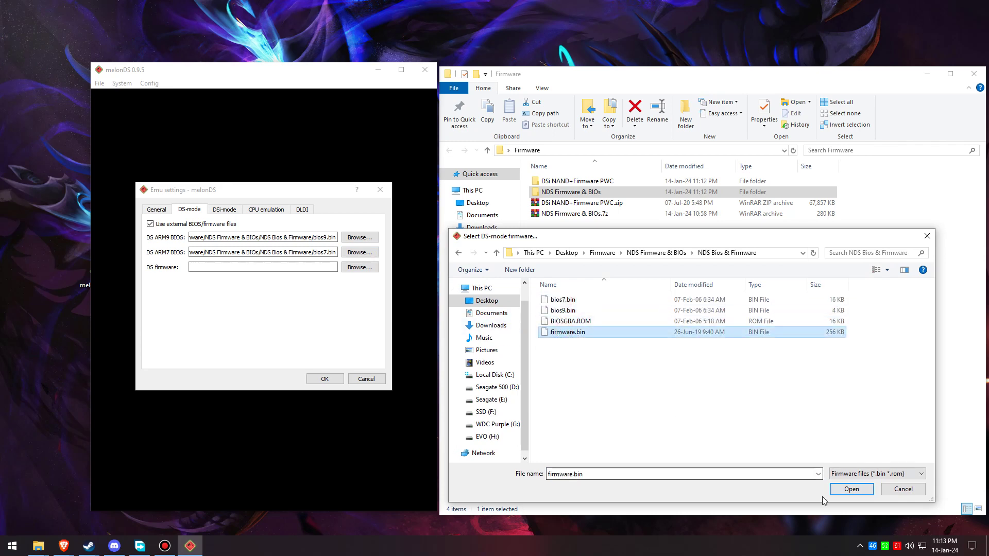
{"action": "left_click", "coordinate": [850, 490]}
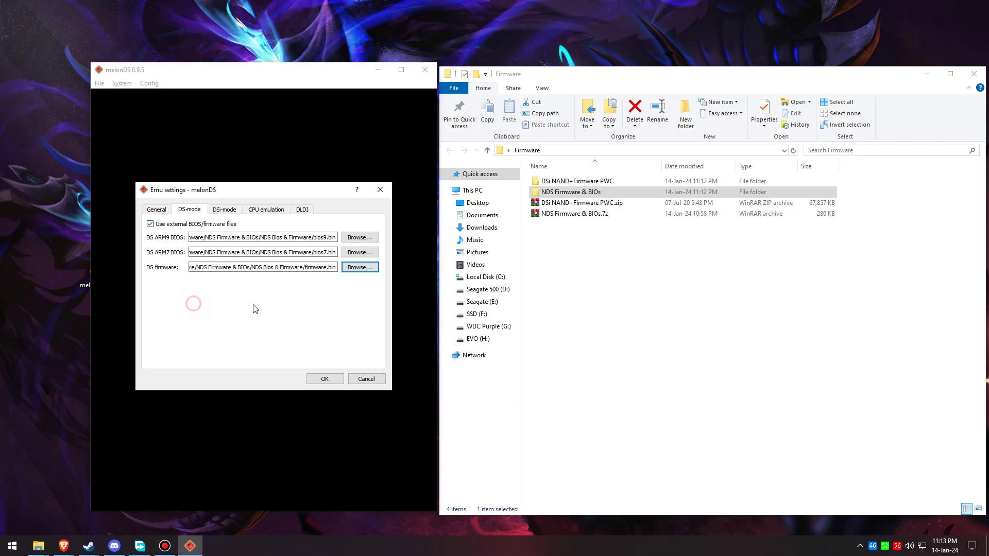
In the DSi-mode settings, set the DSi ARM9 BIOS to biosdsi9.bin from the Desktop's Firmware/DSi NAND+Firmware PWC folder.
{"action": "left_click", "coordinate": [222, 210]}
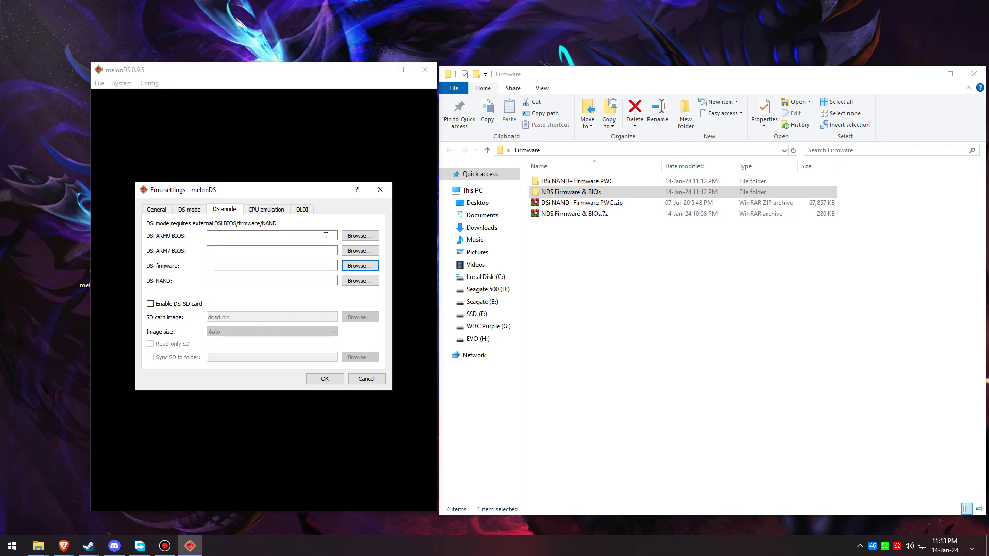
{"action": "left_click", "coordinate": [359, 235]}
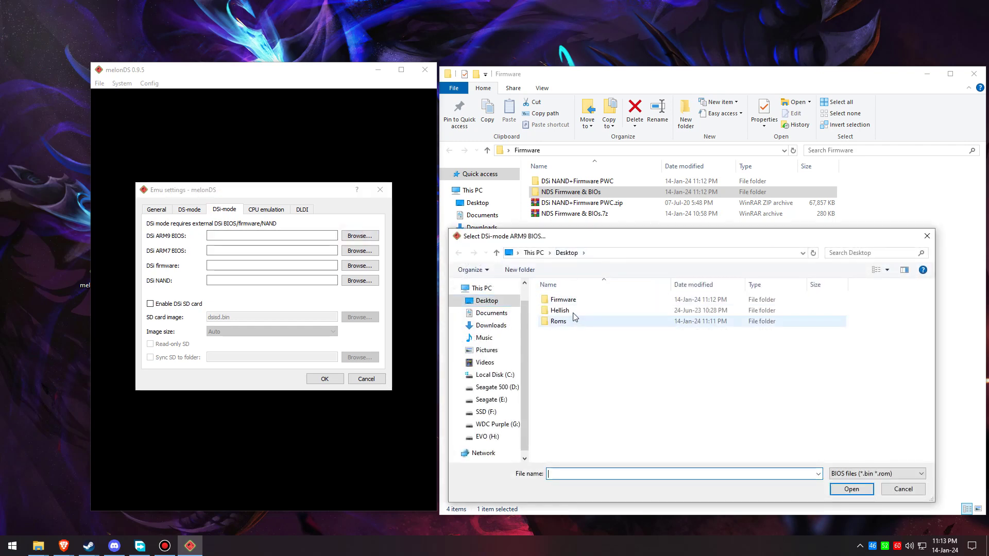
{"action": "double_click", "coordinate": [563, 300]}
{"action": "left_click", "coordinate": [561, 300]}
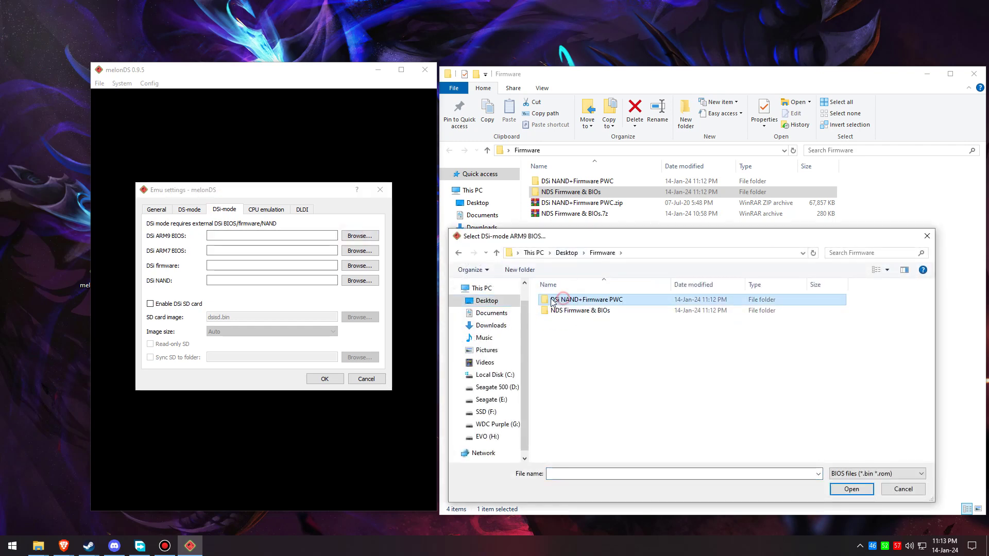
{"action": "double_click", "coordinate": [641, 301]}
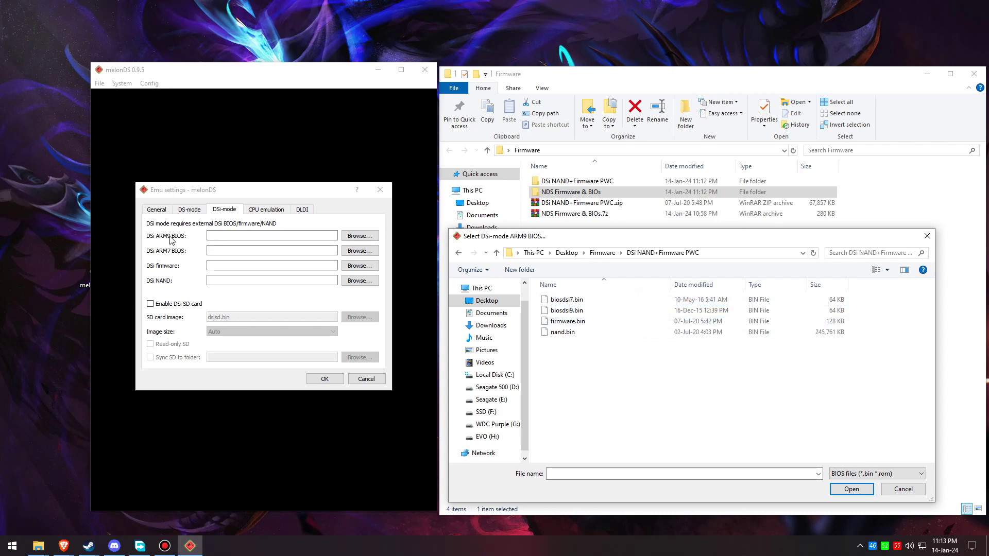
{"action": "left_click", "coordinate": [583, 311]}
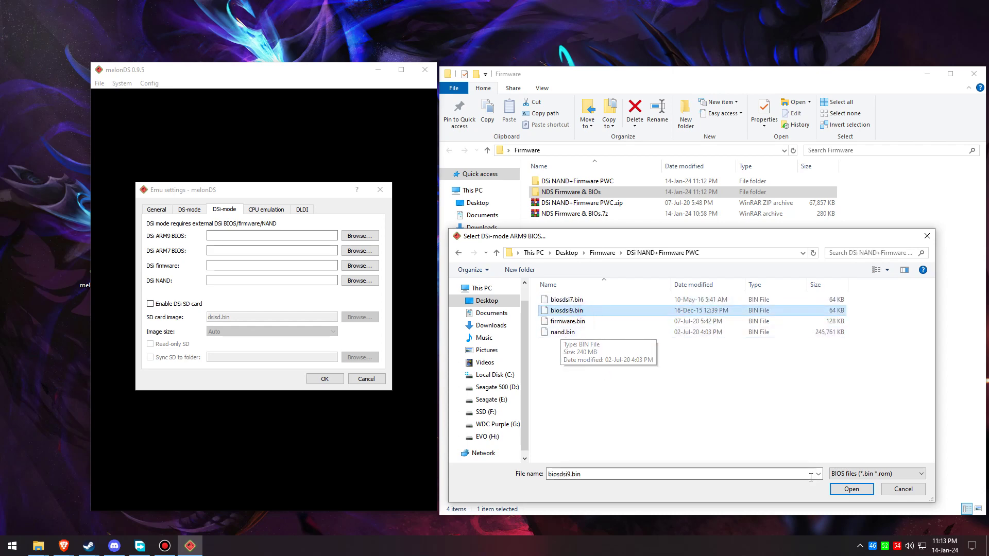
{"action": "left_click", "coordinate": [851, 489]}
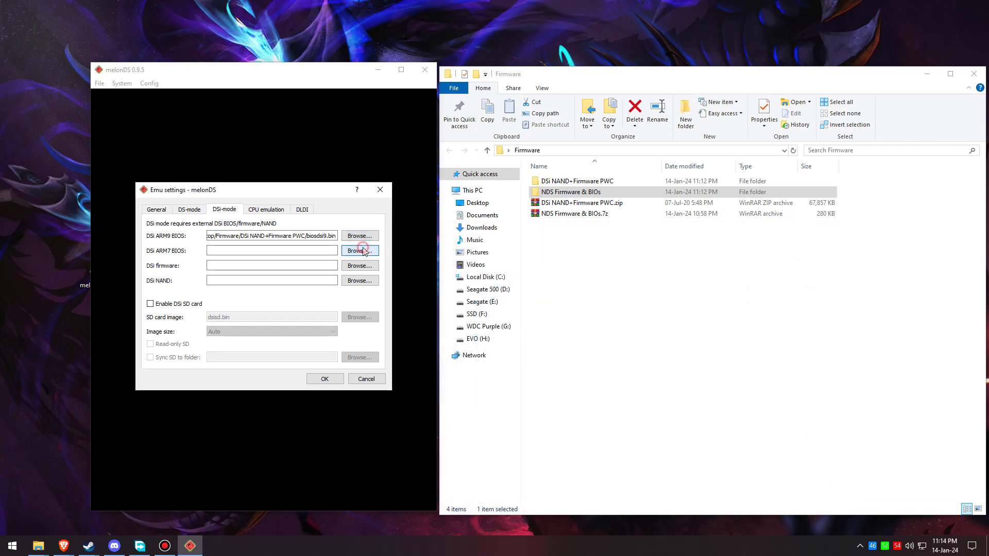
Set the DSi ARM7 BIOS to biosdsi7.bin from the DSi NAND+Firmware PWC folder.
{"action": "left_click", "coordinate": [360, 251]}
{"action": "double_click", "coordinate": [559, 300]}
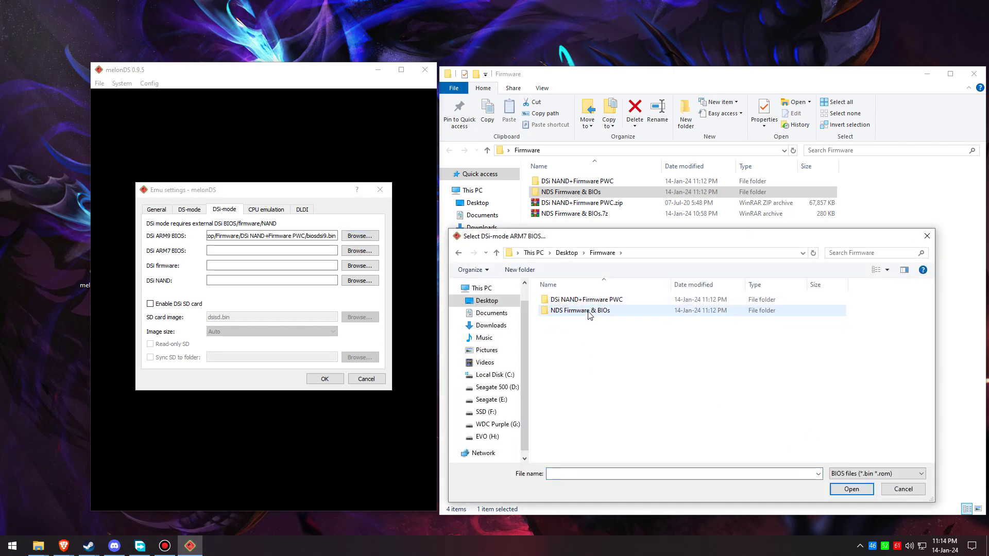
{"action": "double_click", "coordinate": [587, 304]}
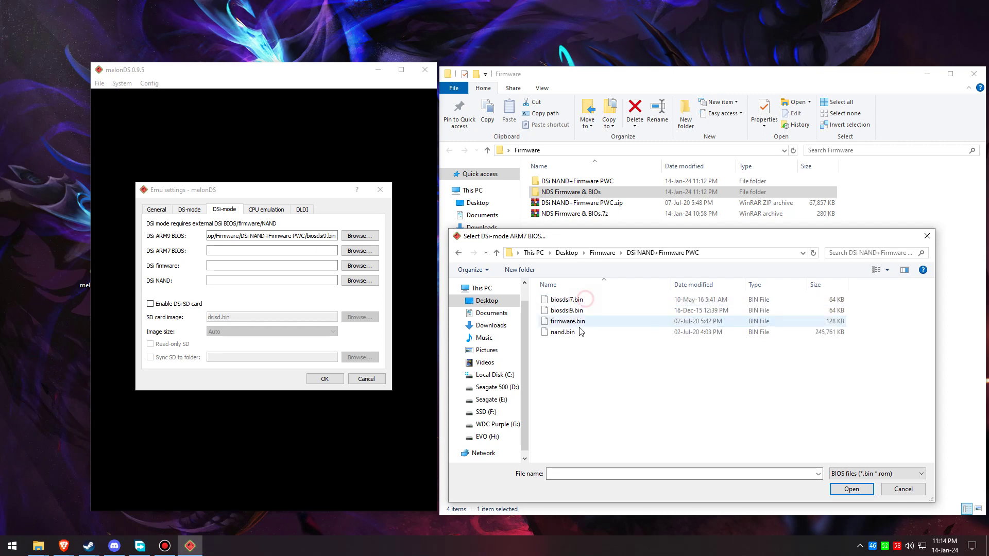
{"action": "left_click", "coordinate": [570, 303]}
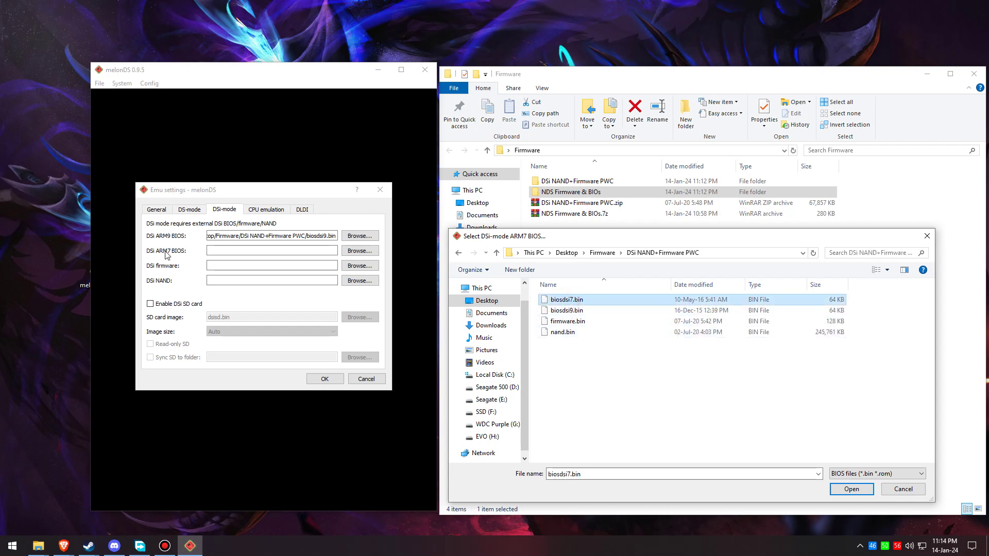
{"action": "double_click", "coordinate": [614, 302]}
{"action": "left_click", "coordinate": [853, 494]}
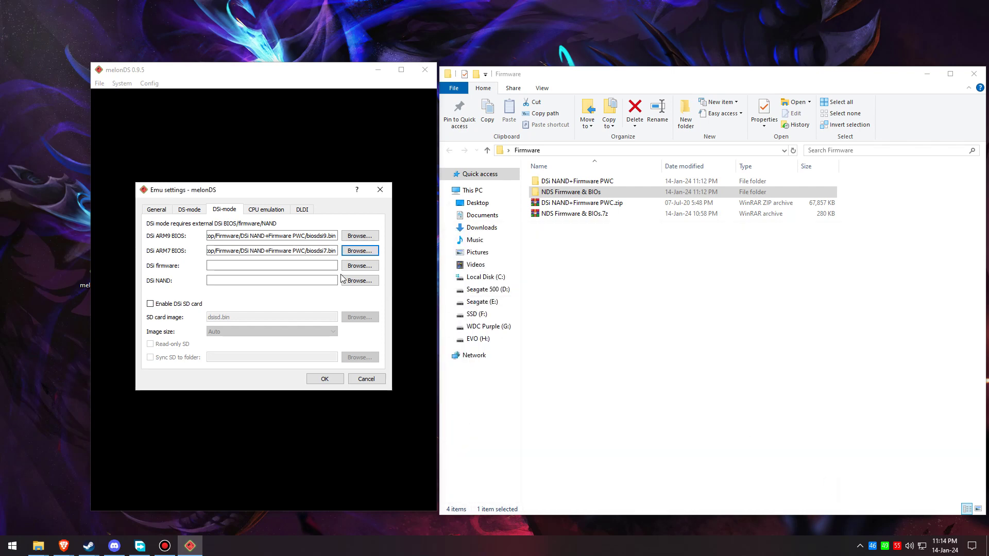
Set the DSi firmware to firmware.bin from the DSi NAND+Firmware PWC folder.
{"action": "left_click", "coordinate": [360, 266]}
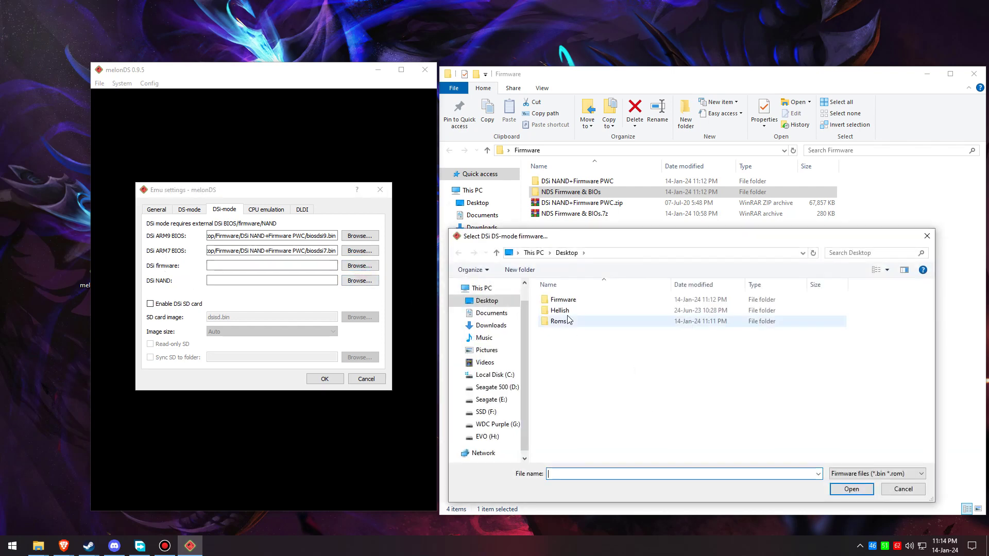
{"action": "double_click", "coordinate": [572, 300]}
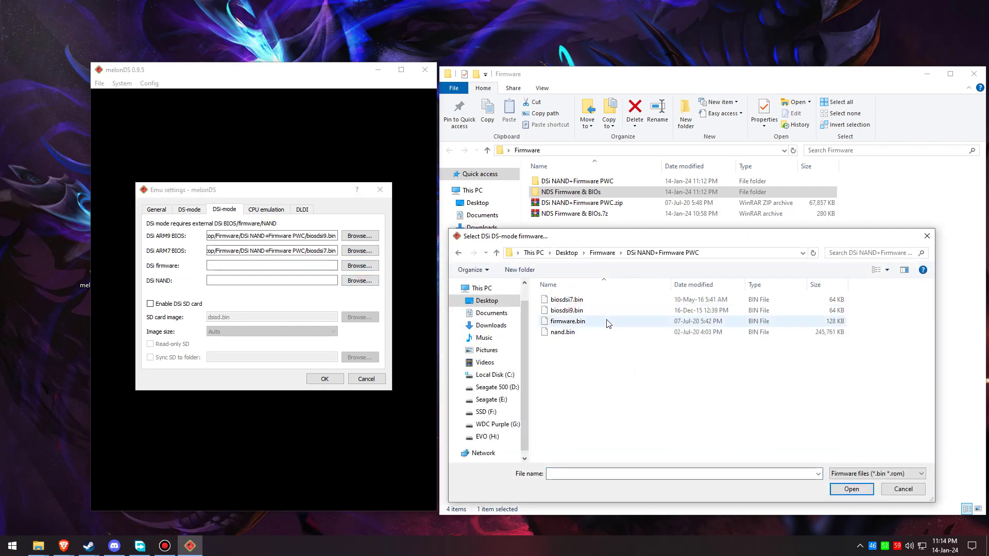
{"action": "left_click", "coordinate": [593, 322]}
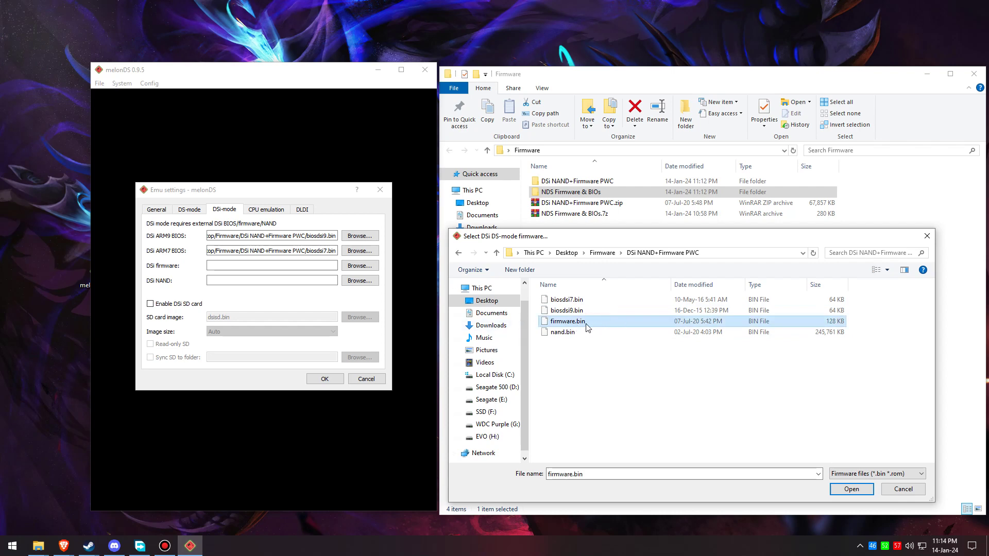
{"action": "left_click", "coordinate": [852, 489]}
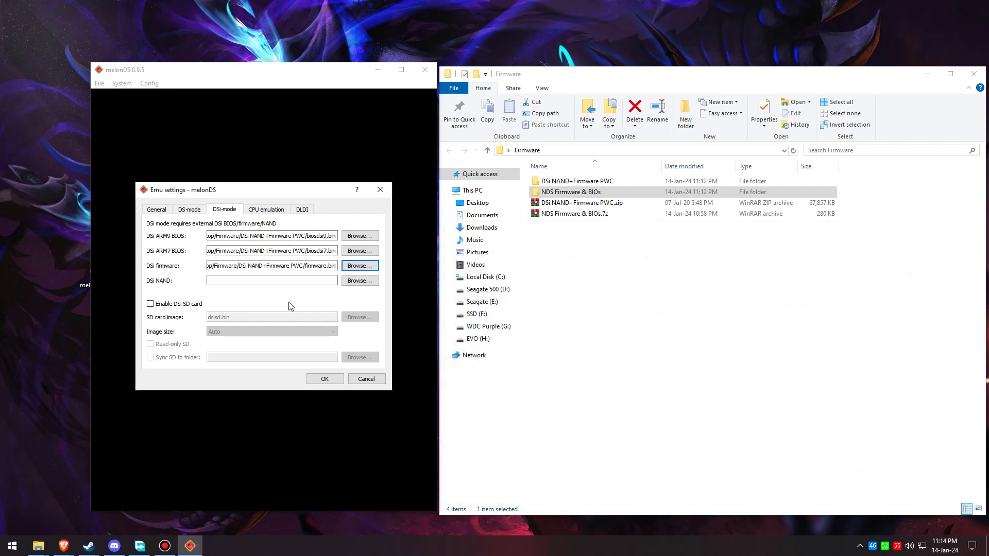
Set the DSi NAND to nand.bin from the DSi NAND+Firmware PWC folder.
{"action": "left_click", "coordinate": [359, 280]}
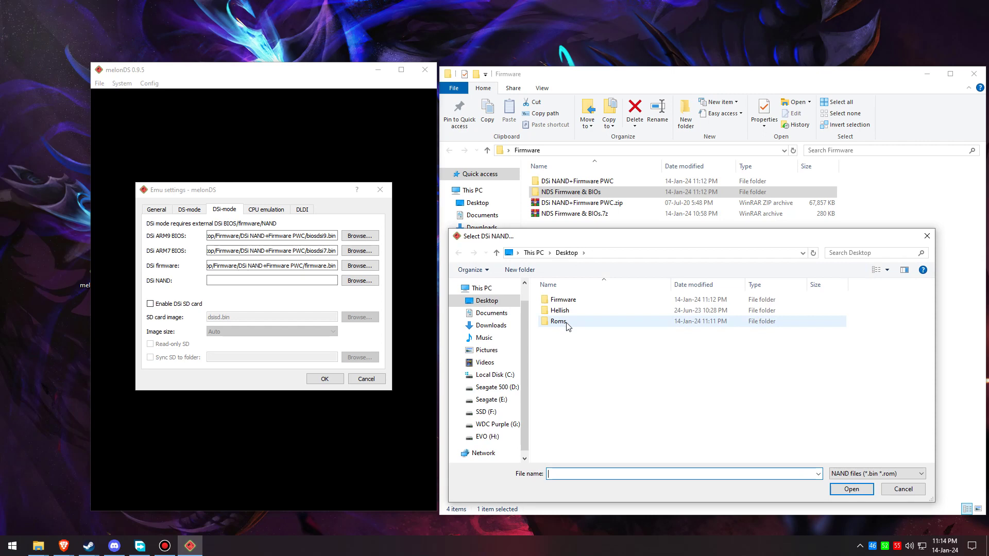
{"action": "double_click", "coordinate": [563, 299]}
{"action": "double_click", "coordinate": [582, 301]}
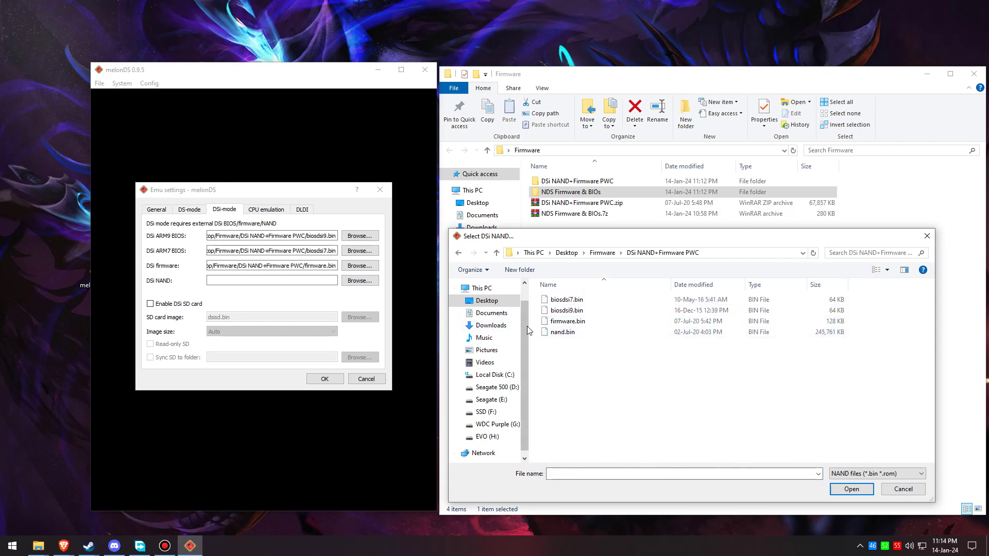
{"action": "left_click", "coordinate": [559, 333]}
{"action": "left_click", "coordinate": [845, 490]}
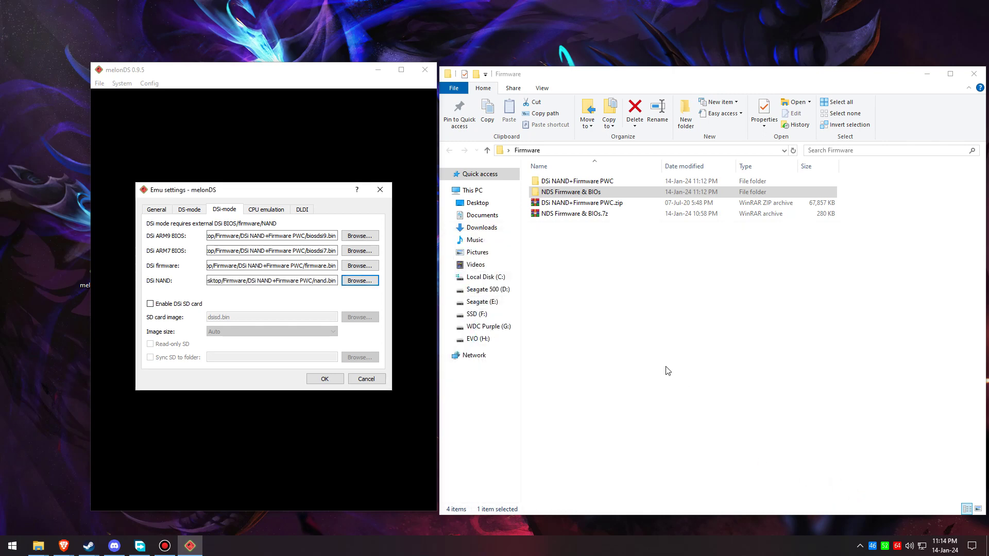
Check the DS-mode, DSi-mode and General pages of the emulator settings and apply the configuration.
{"action": "left_click", "coordinate": [195, 212]}
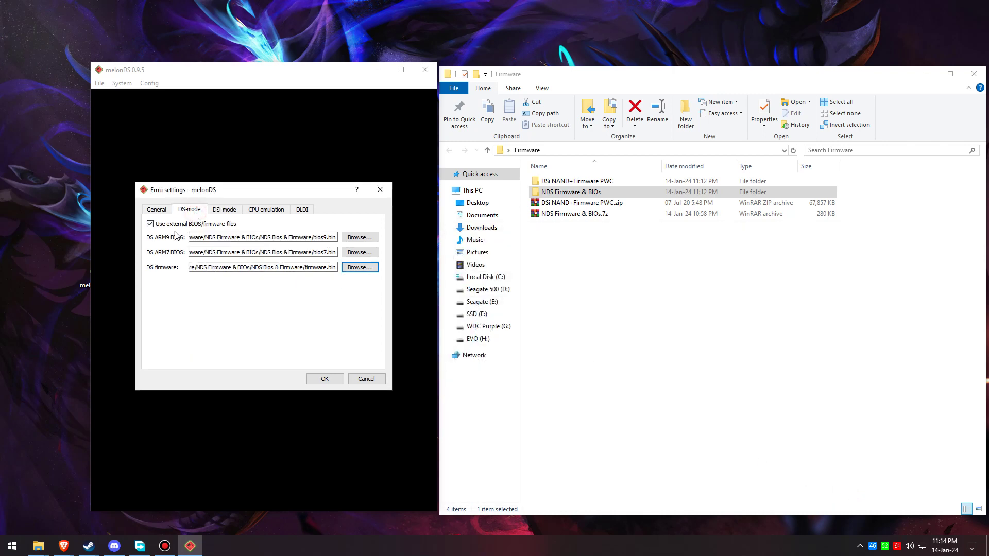
{"action": "left_click", "coordinate": [216, 212]}
{"action": "left_click", "coordinate": [156, 209]}
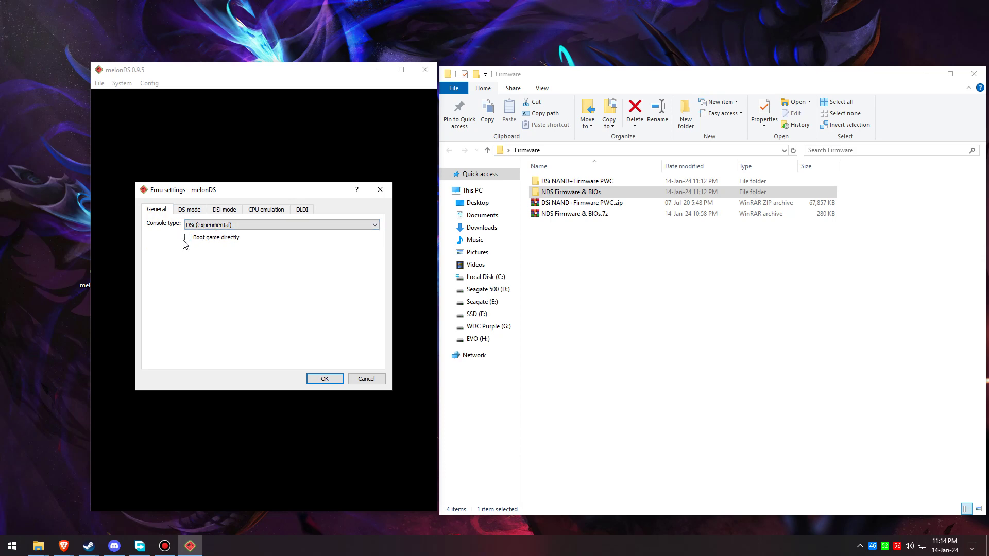
{"action": "left_click", "coordinate": [340, 380]}
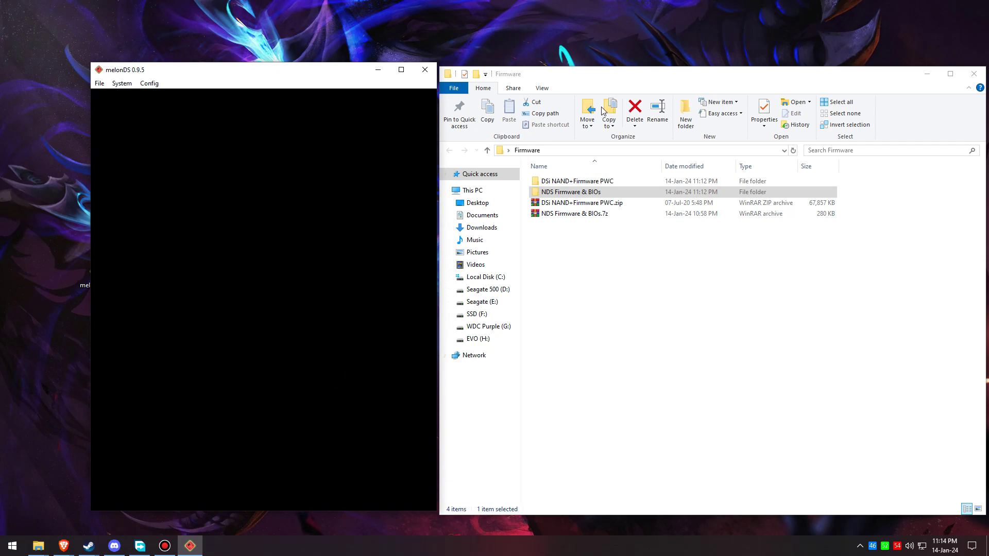
Load the ROM Pokemon - HeartGold Version (USA).nds from the Desktop's Roms folder.
{"action": "left_click", "coordinate": [99, 83]}
{"action": "left_click", "coordinate": [110, 97]}
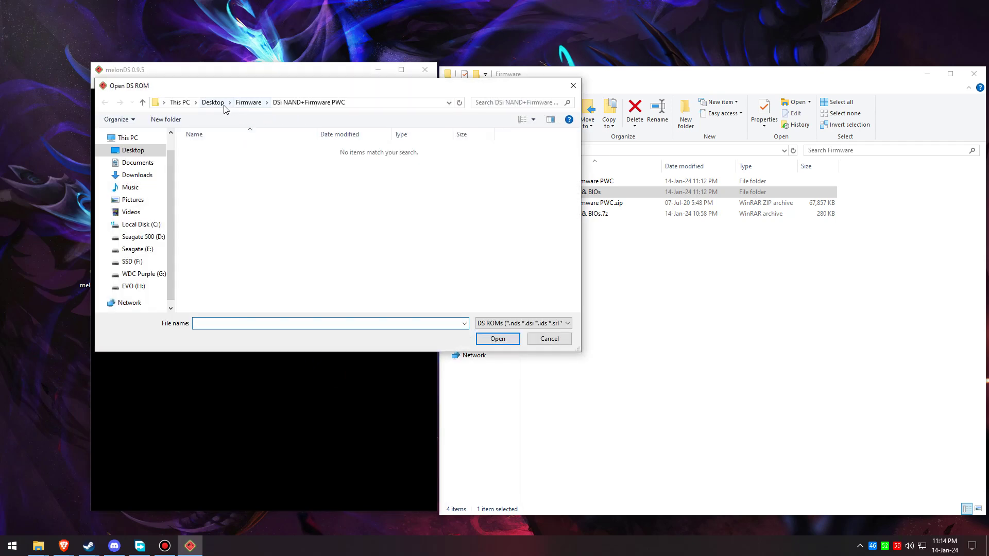
{"action": "left_click", "coordinate": [224, 102]}
{"action": "double_click", "coordinate": [210, 171]}
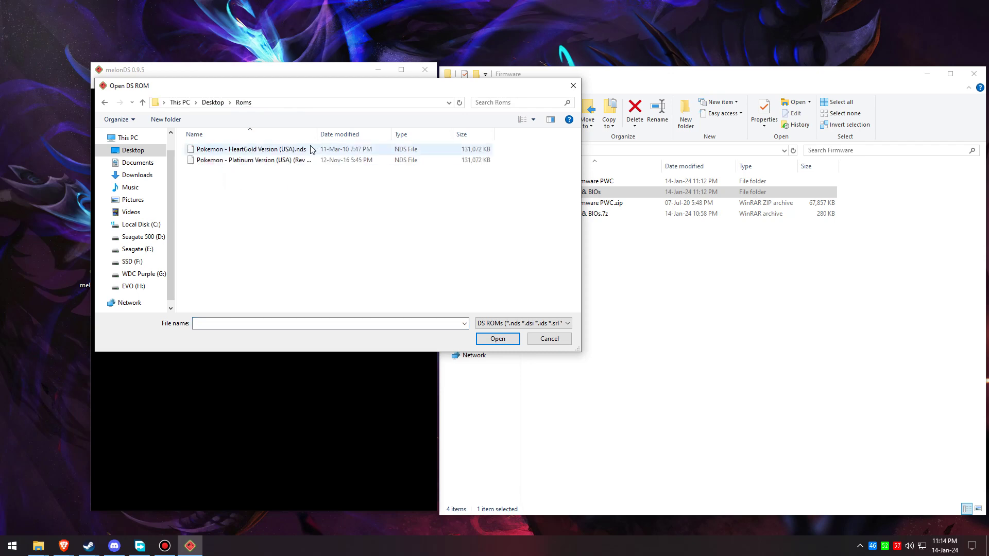
{"action": "left_click", "coordinate": [247, 151]}
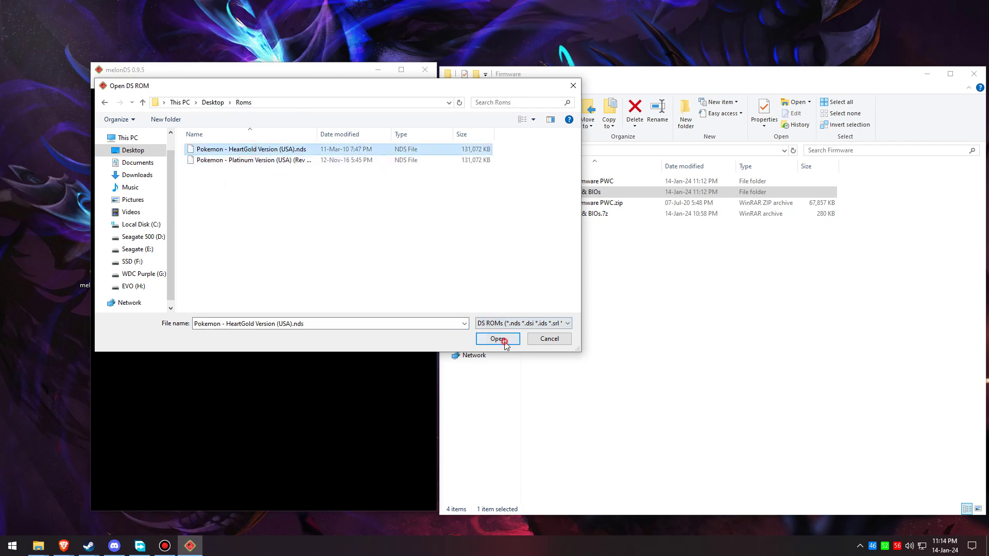
{"action": "left_click", "coordinate": [504, 341]}
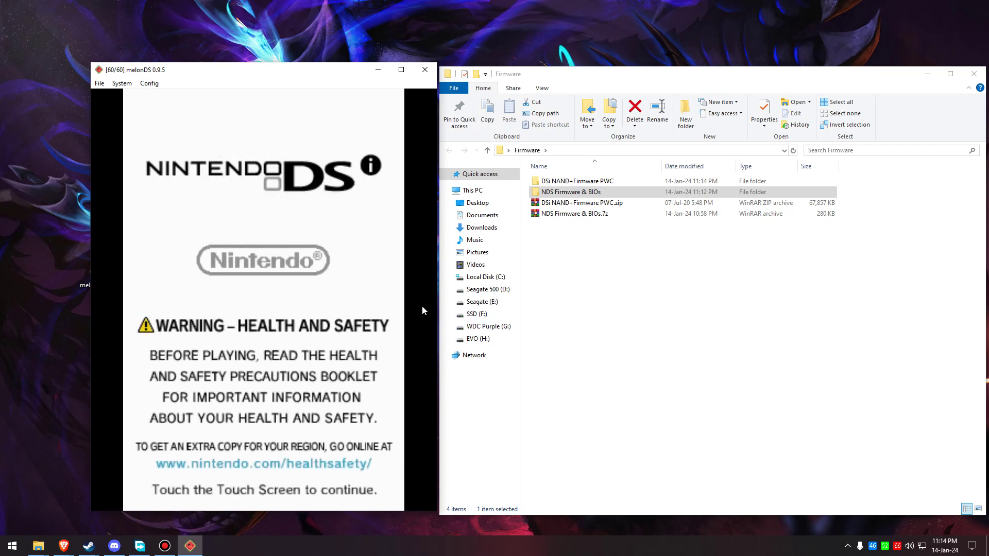
Continue past the health and safety warning and browse the DSi menu's titles in both directions, ending on Pokémon HeartGold.
{"action": "left_click", "coordinate": [353, 487]}
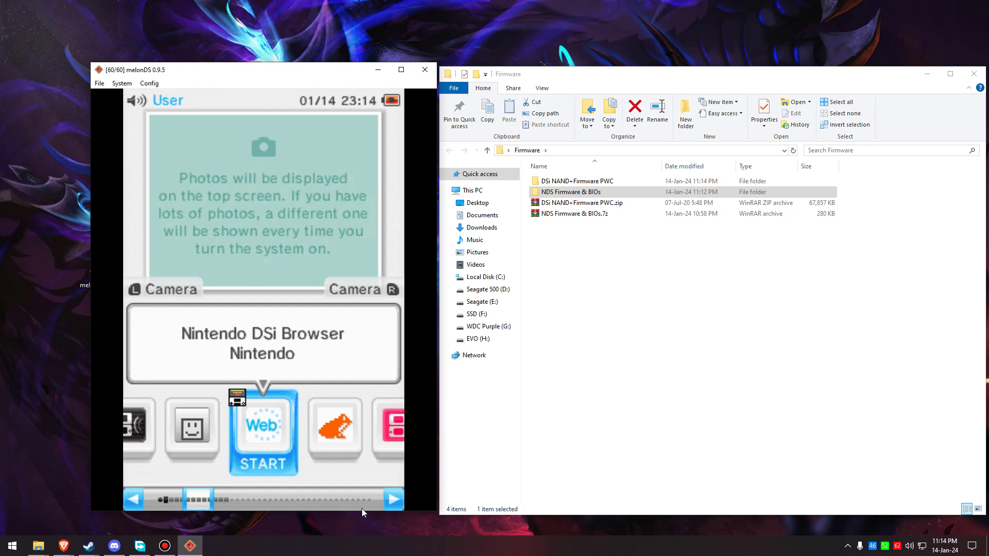
{"action": "left_click", "coordinate": [388, 499]}
{"action": "left_click", "coordinate": [388, 499]}
{"action": "left_click", "coordinate": [388, 499]}
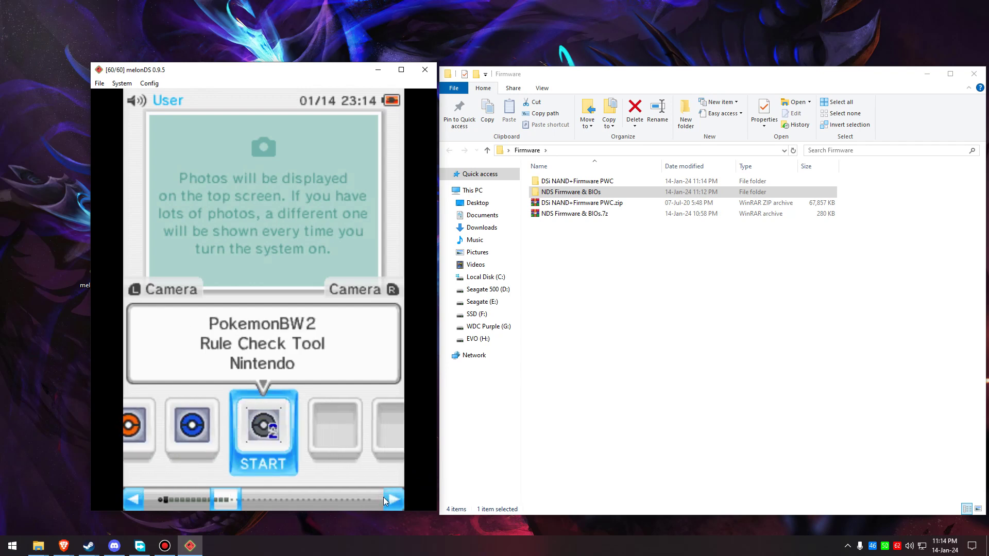
{"action": "left_click", "coordinate": [140, 497]}
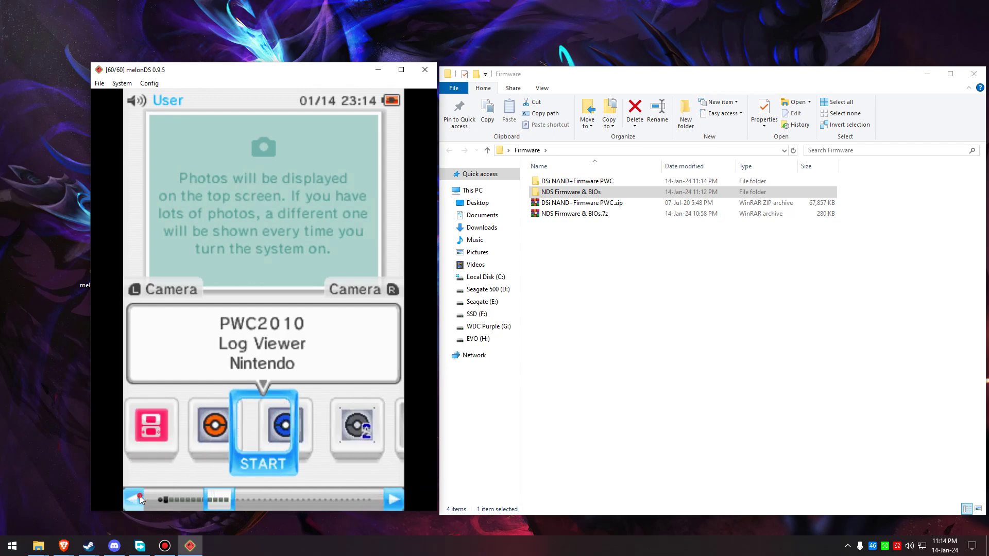
{"action": "left_click", "coordinate": [141, 497]}
{"action": "left_click", "coordinate": [142, 498]}
{"action": "left_click", "coordinate": [140, 498]}
{"action": "left_click", "coordinate": [141, 497]}
{"action": "left_click", "coordinate": [141, 498]}
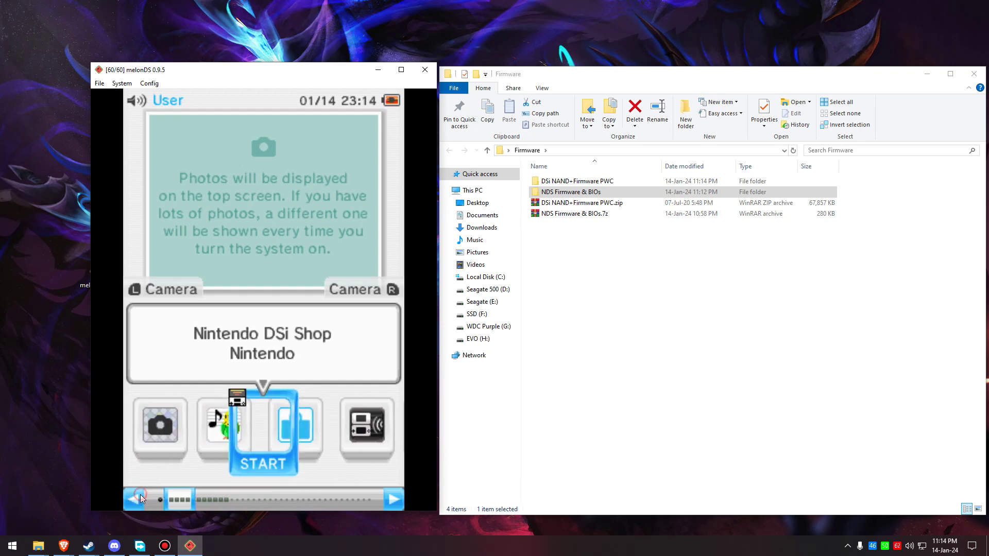
{"action": "left_click", "coordinate": [141, 498]}
{"action": "left_click", "coordinate": [142, 498]}
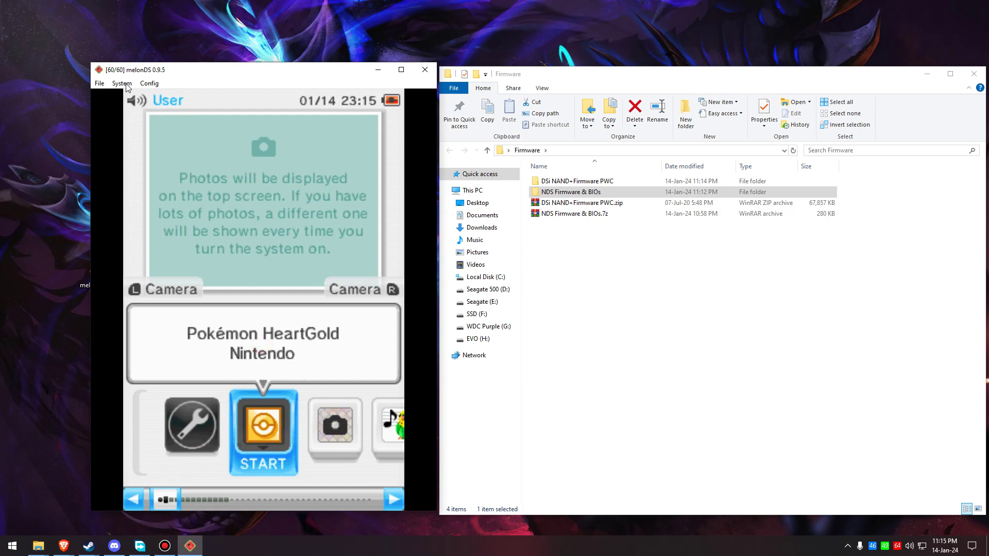
Load the ROM Pokemon - Platinum Version (USA) (Rev 1).nds from the Roms folder.
{"action": "left_click", "coordinate": [98, 84]}
{"action": "left_click", "coordinate": [183, 91]}
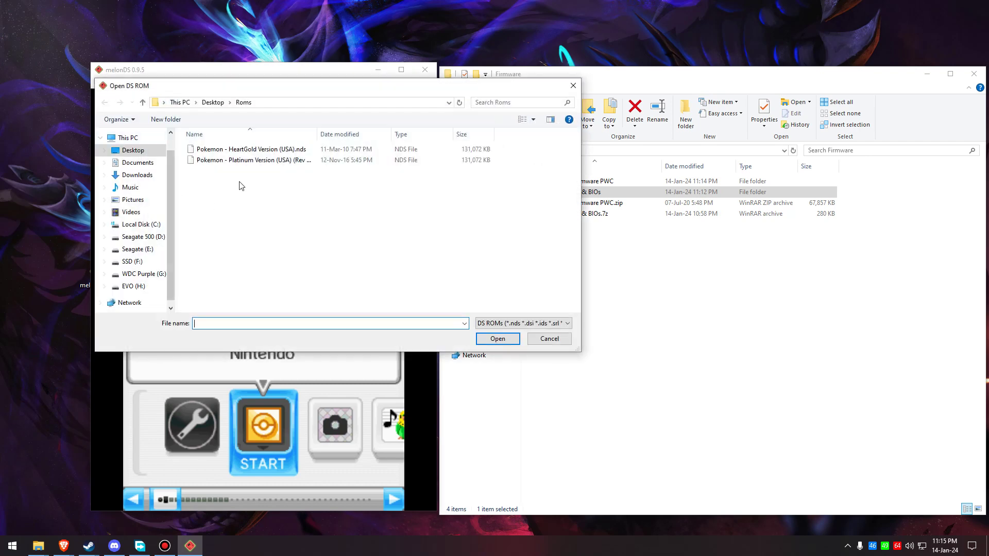
{"action": "left_click", "coordinate": [254, 152]}
{"action": "left_click", "coordinate": [252, 161]}
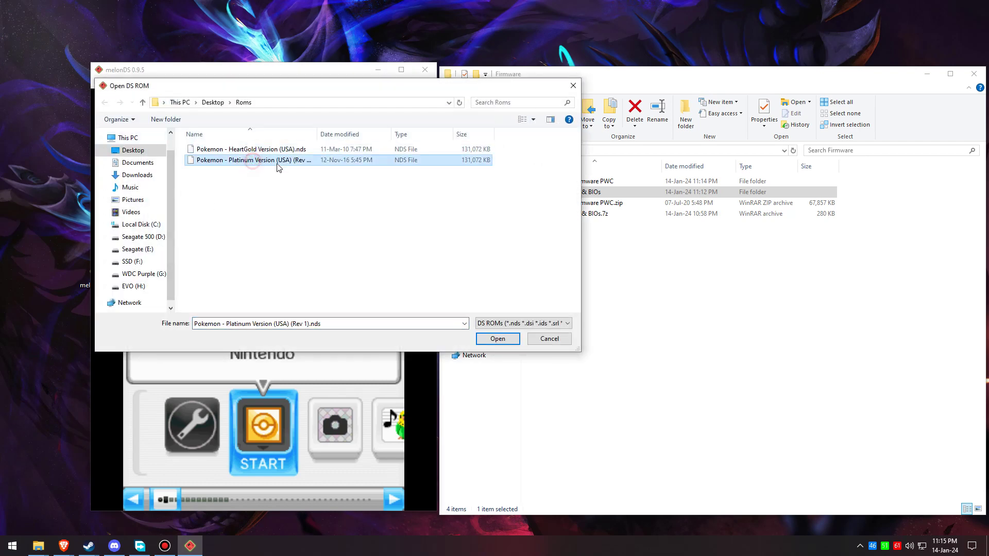
{"action": "left_click", "coordinate": [497, 339]}
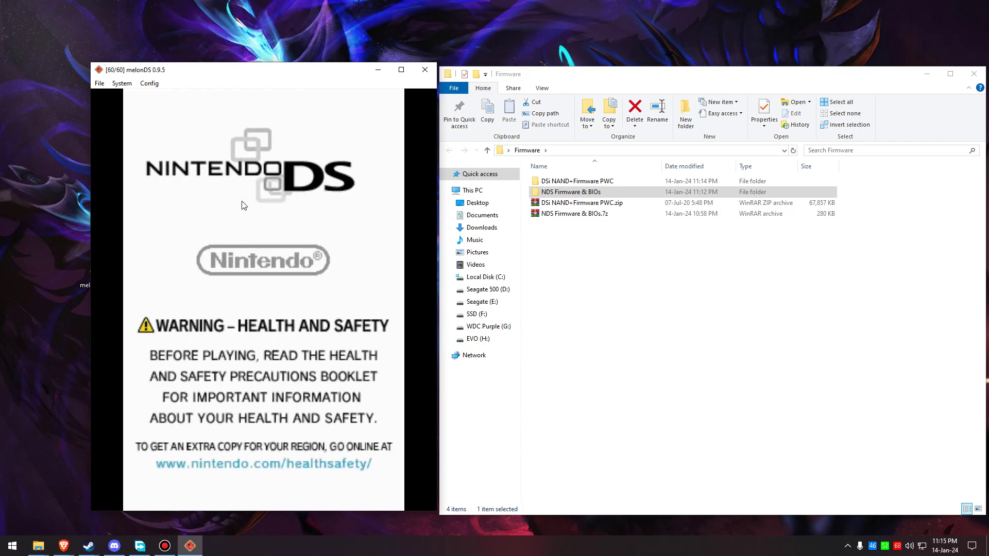
Continue past the health and safety warning and bring Pokémon Platinum into the start position of the DSi menu.
{"action": "left_click", "coordinate": [291, 488]}
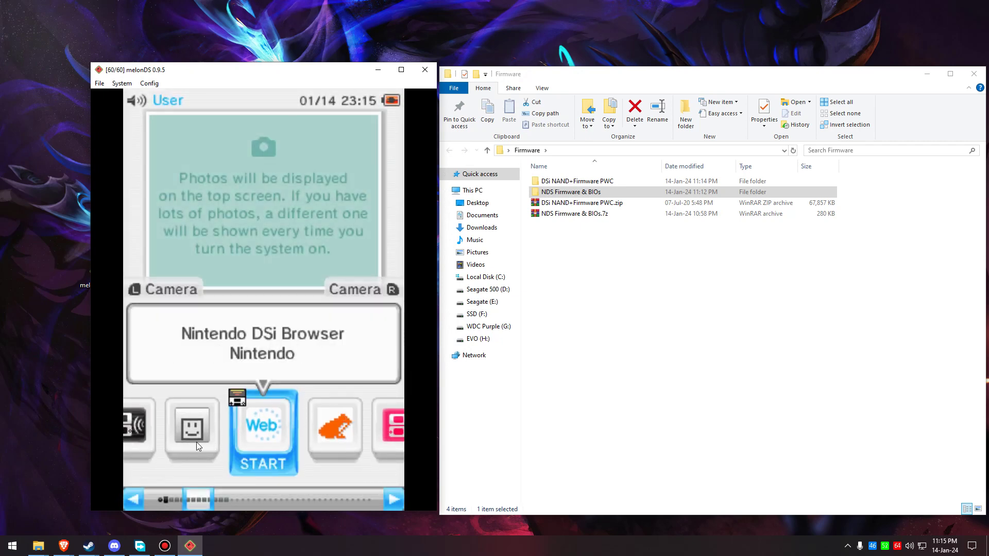
{"action": "left_click_drag", "start_coordinate": [169, 445], "coordinate": [343, 455]}
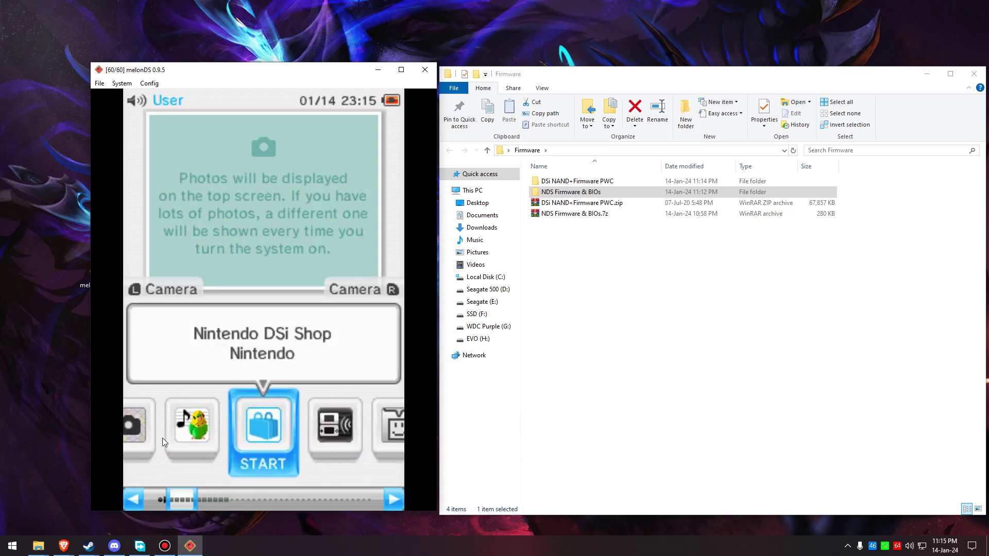
{"action": "left_click_drag", "start_coordinate": [162, 438], "coordinate": [353, 449]}
{"action": "left_click_drag", "start_coordinate": [260, 440], "coordinate": [210, 439]}
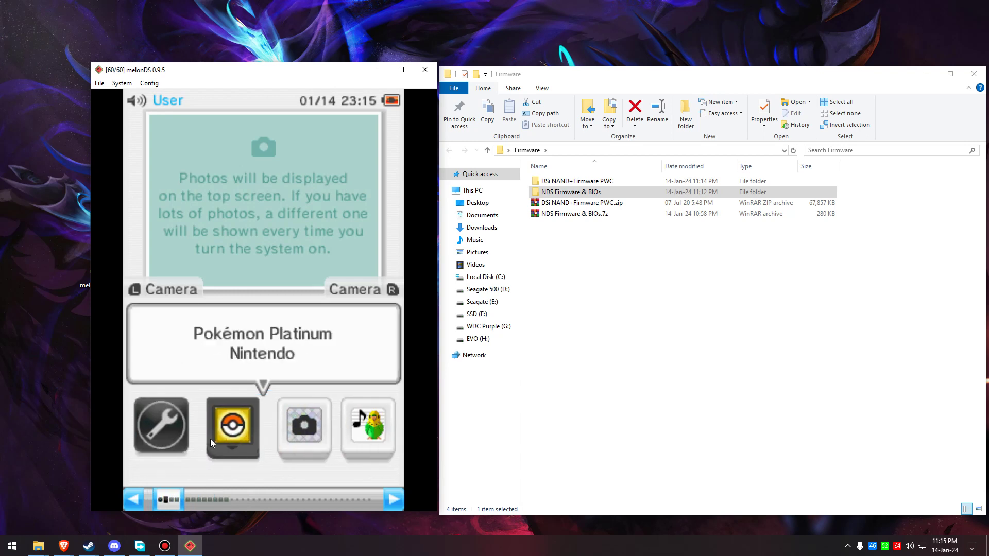
{"action": "mouse_move", "coordinate": [304, 437]}
{"action": "left_mouse_down"}
{"action": "mouse_move", "coordinate": [163, 437]}
{"action": "mouse_move", "coordinate": [335, 444]}
{"action": "mouse_move", "coordinate": [205, 442]}
{"action": "mouse_move", "coordinate": [307, 446]}
{"action": "mouse_move", "coordinate": [224, 431]}
{"action": "mouse_move", "coordinate": [293, 431]}
{"action": "left_mouse_up"}
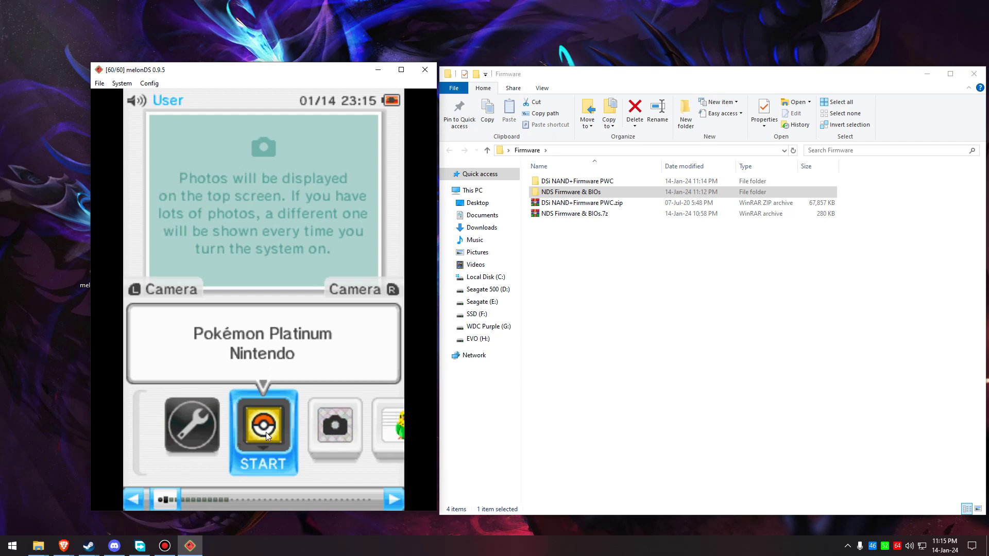
{"action": "left_click", "coordinate": [98, 84]}
{"action": "left_click", "coordinate": [109, 97]}
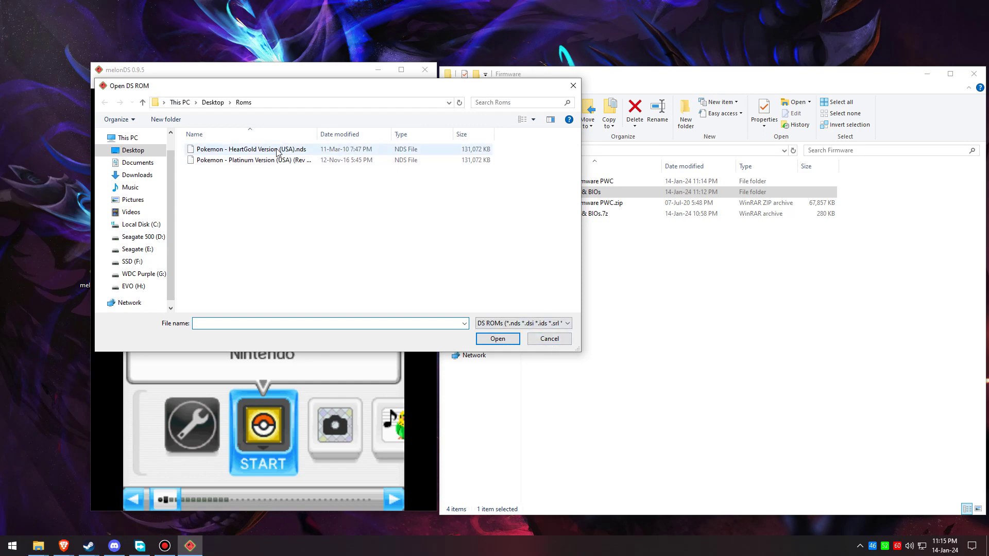
{"action": "left_click", "coordinate": [545, 340]}
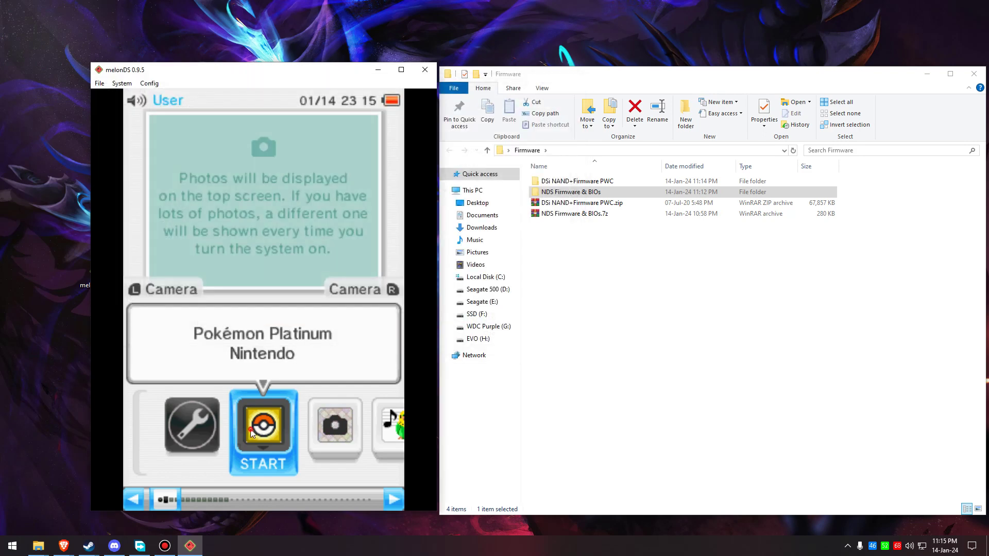
Start Pokémon Platinum from the DSi menu.
{"action": "left_click", "coordinate": [250, 435]}
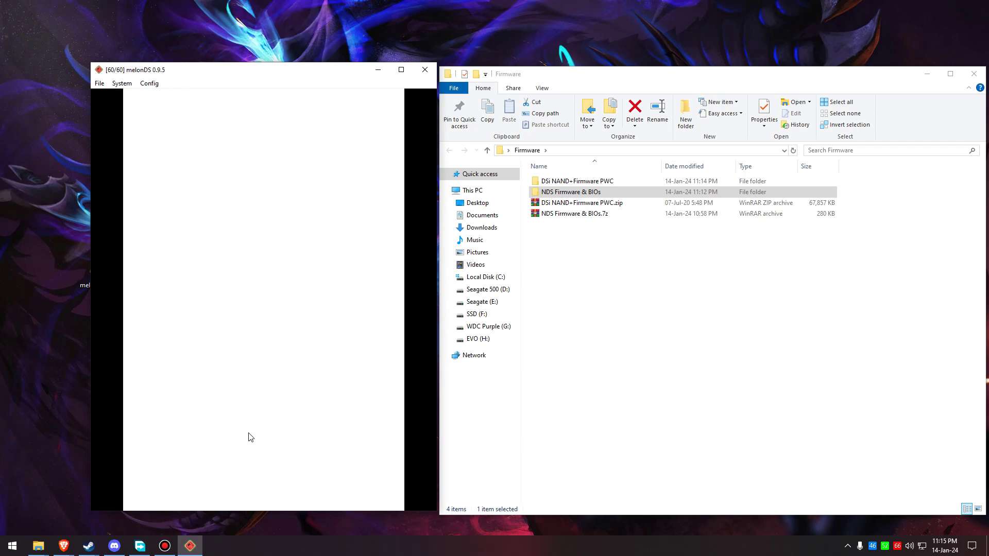